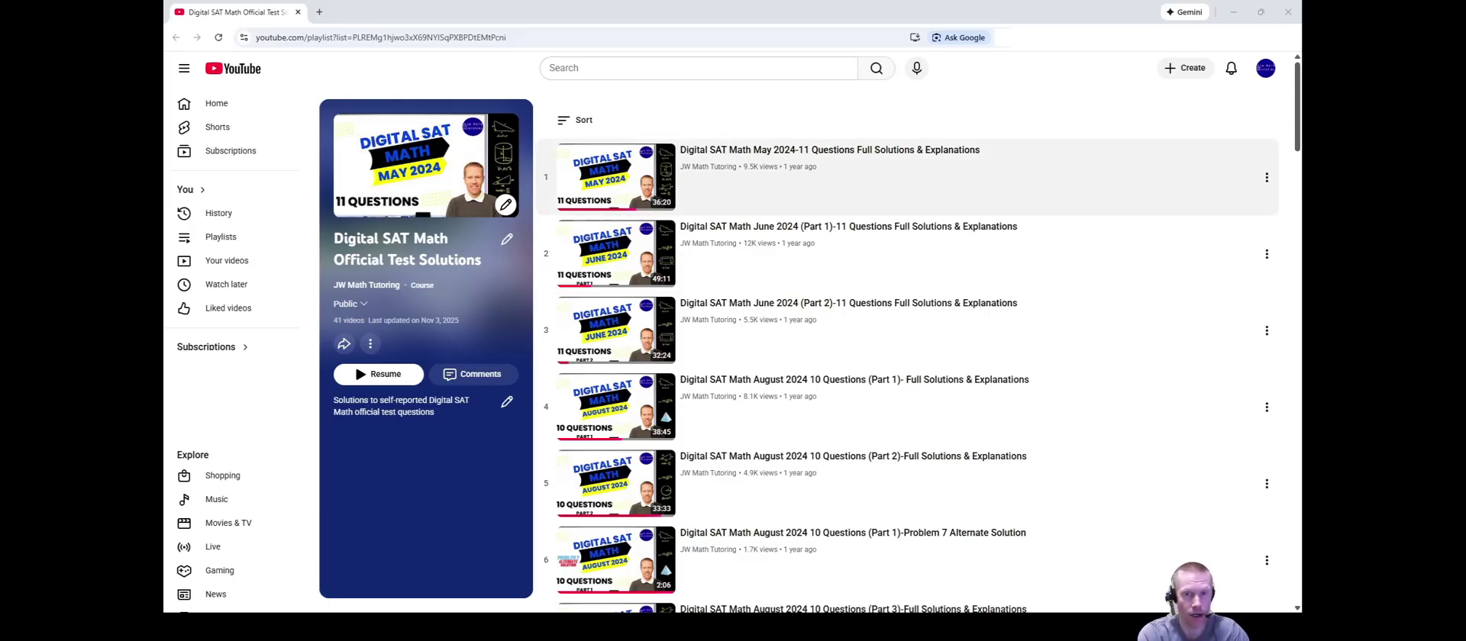
{"action": "scroll", "coordinate": [907, 349], "scroll_direction": "down", "scroll_amount": 6}
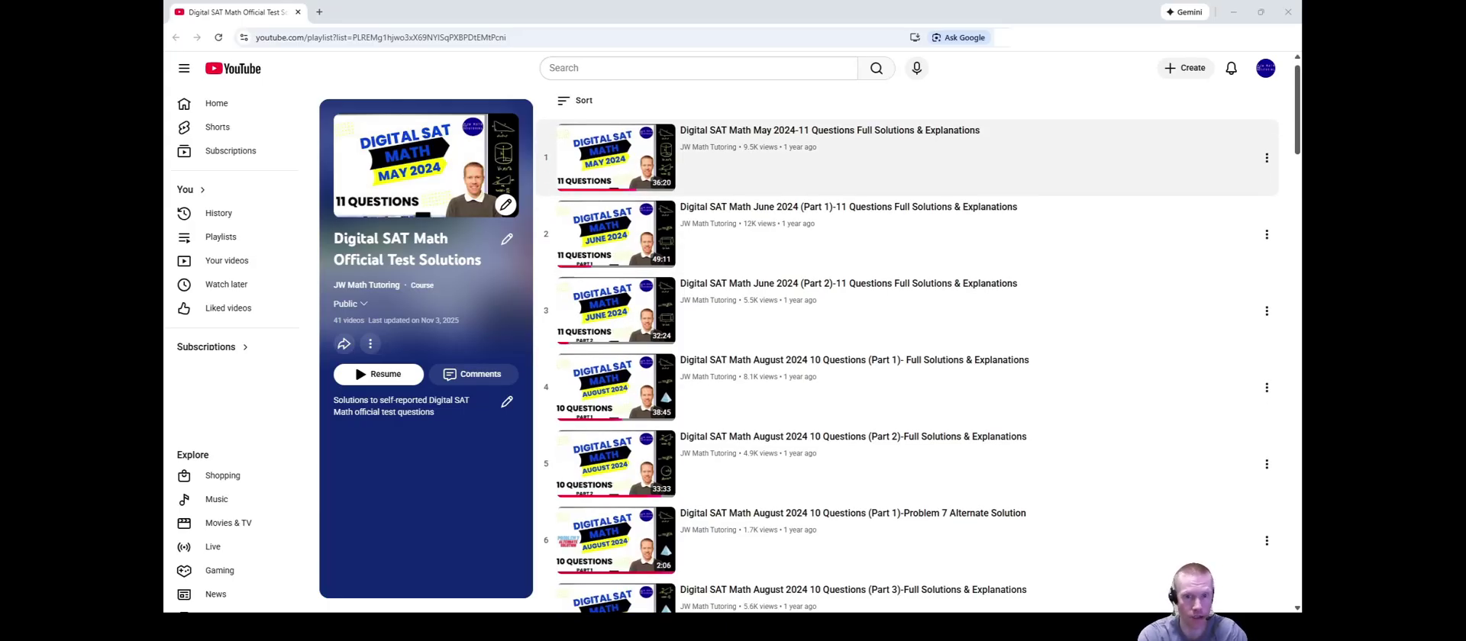
{"action": "scroll", "coordinate": [907, 349], "scroll_direction": "down", "scroll_amount": 6}
{"action": "scroll", "coordinate": [907, 349], "scroll_direction": "down", "scroll_amount": 4}
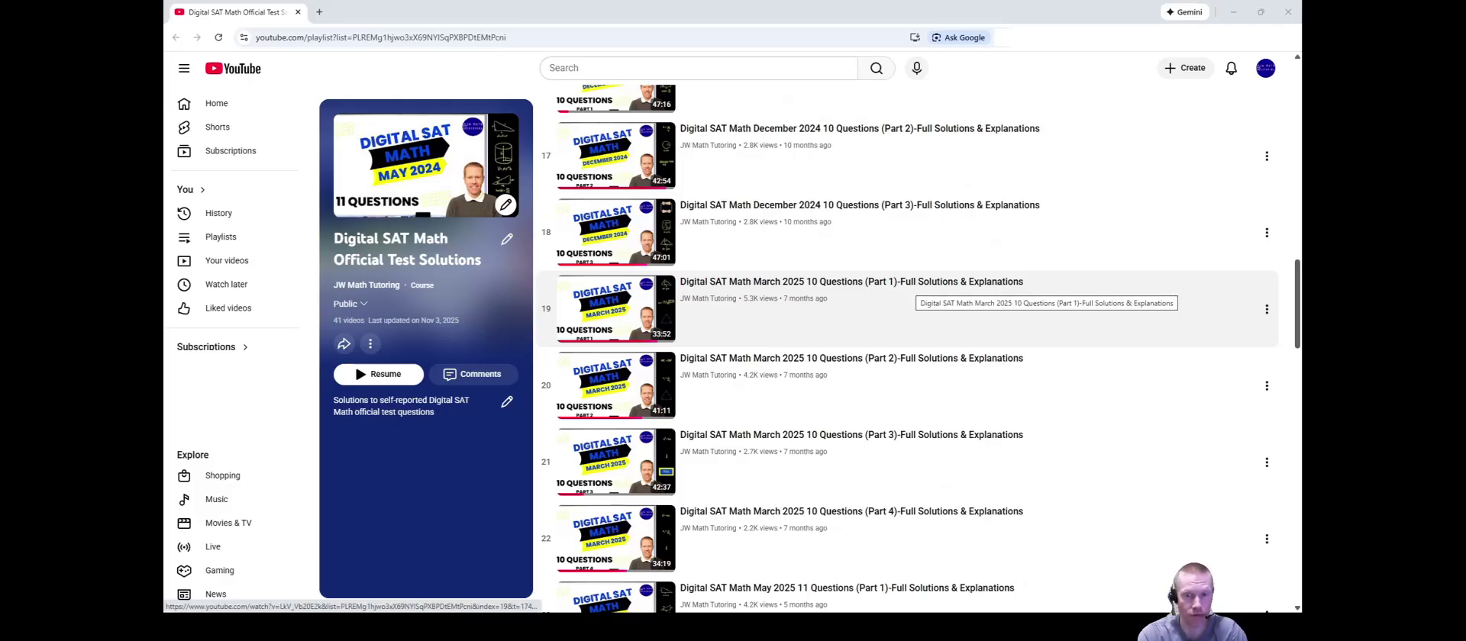
{"action": "scroll", "coordinate": [917, 287], "scroll_direction": "down", "scroll_amount": 1}
{"action": "scroll", "coordinate": [916, 149], "scroll_direction": "down", "scroll_amount": 2}
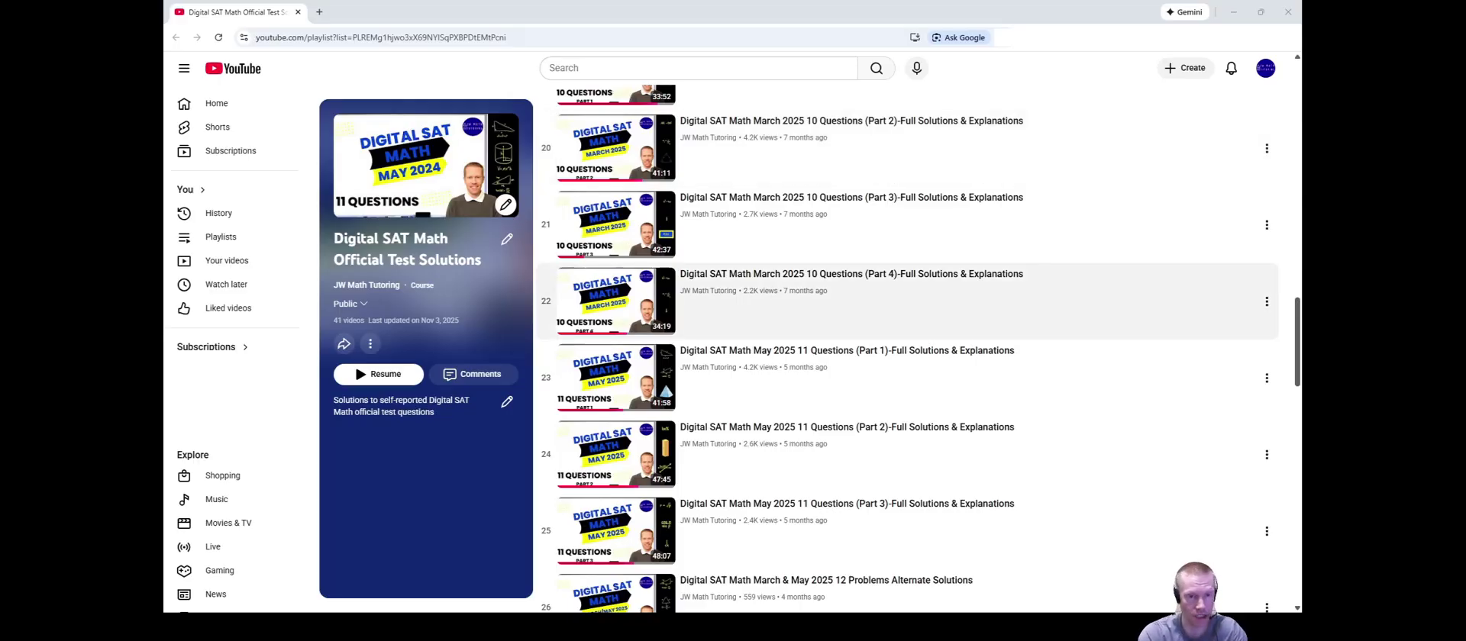
{"action": "scroll", "coordinate": [916, 298], "scroll_direction": "down", "scroll_amount": 2}
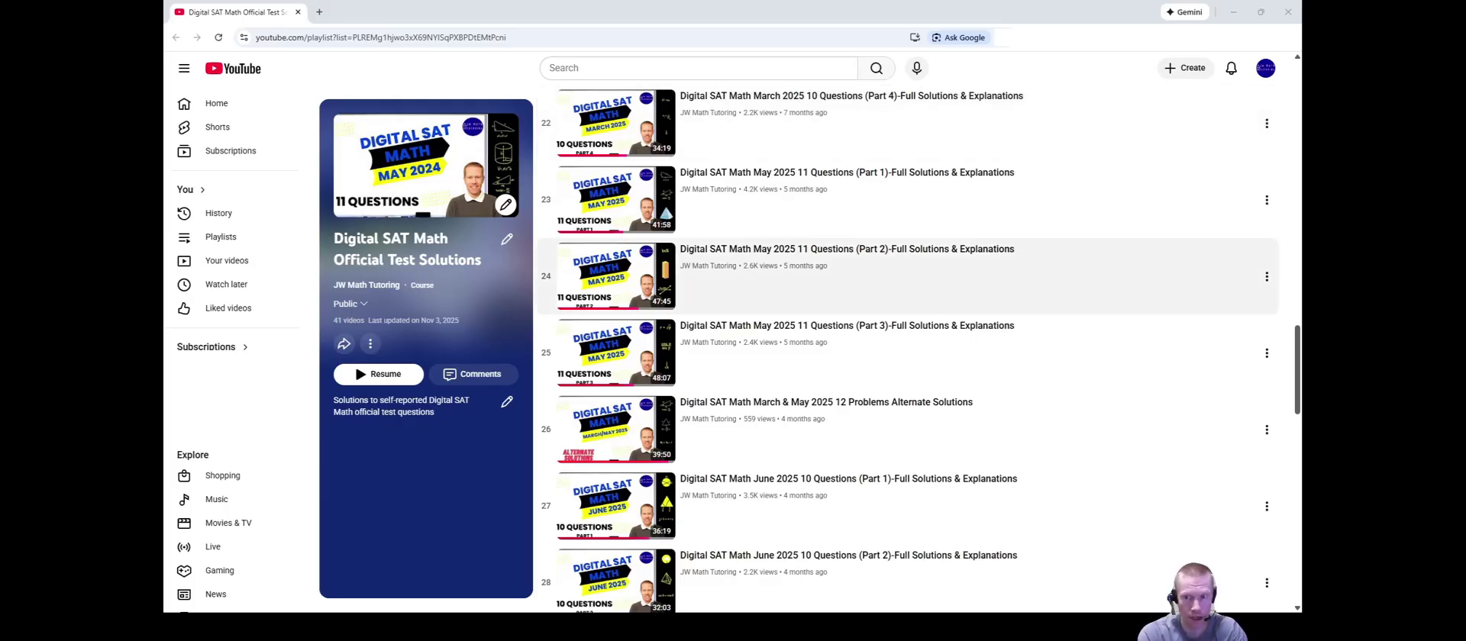
{"action": "scroll", "coordinate": [916, 276], "scroll_direction": "down", "scroll_amount": 3}
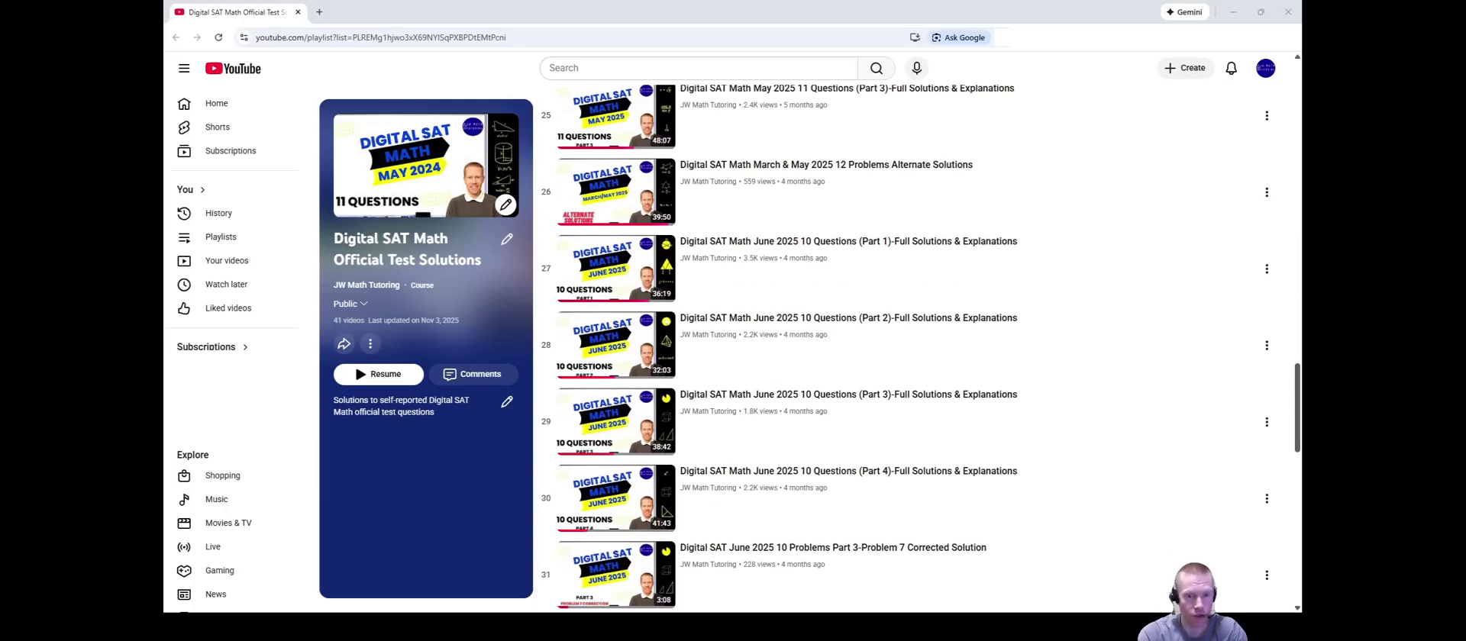
{"action": "scroll", "coordinate": [916, 349], "scroll_direction": "up", "scroll_amount": 20}
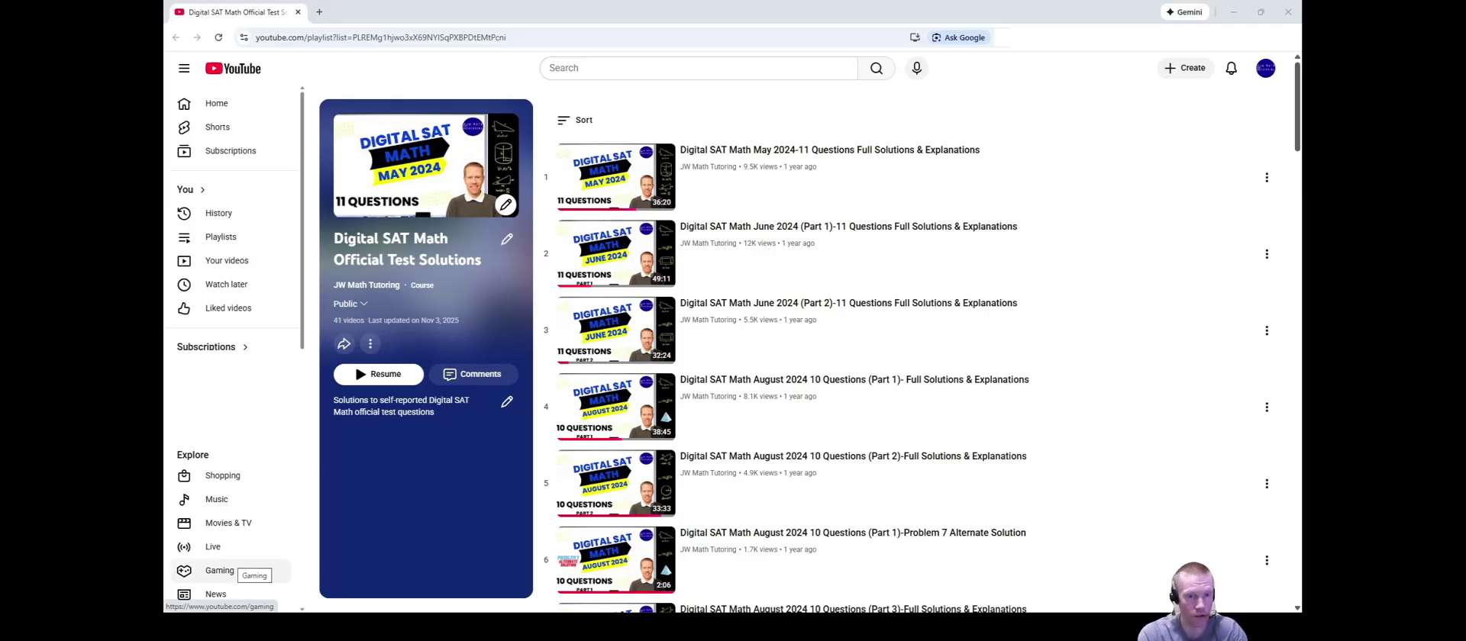
{"action": "mouse_move", "coordinate": [495, 634]}
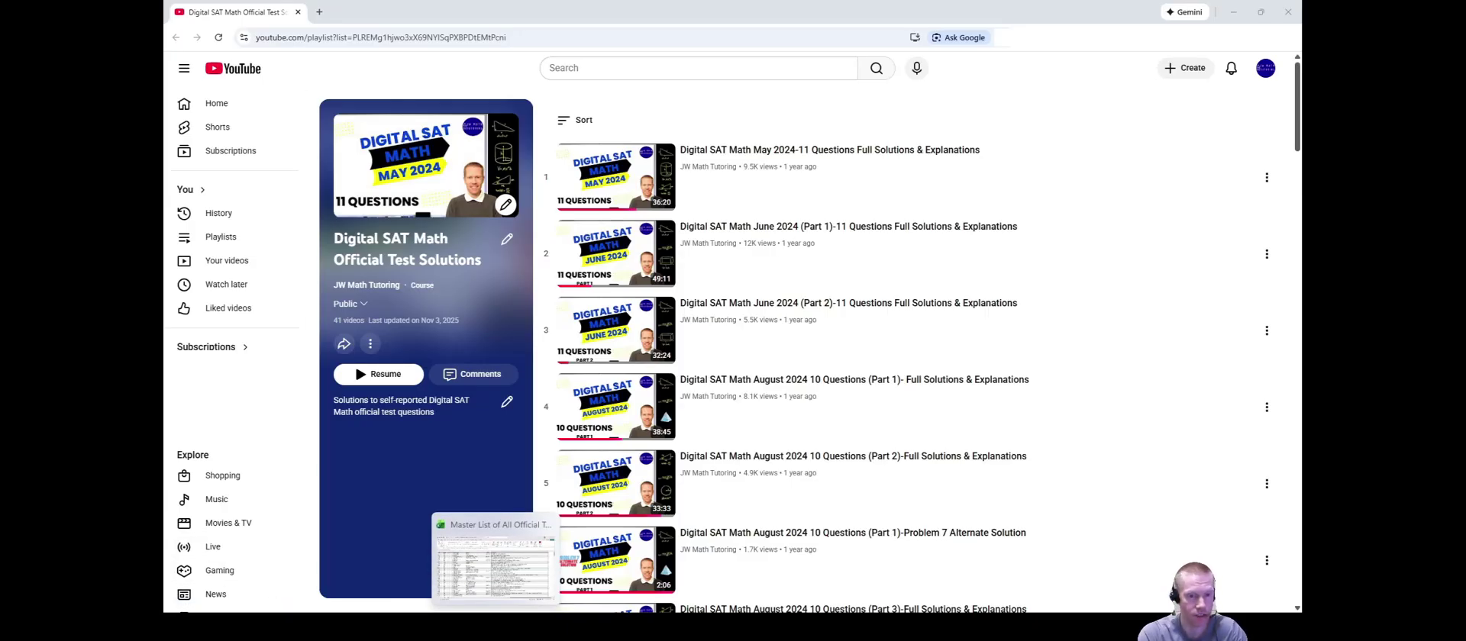
- Bring the master list workbook forward, select the Repeat column and its first code May24.1.1, and browse the rows
{"action": "left_click", "coordinate": [493, 565]}
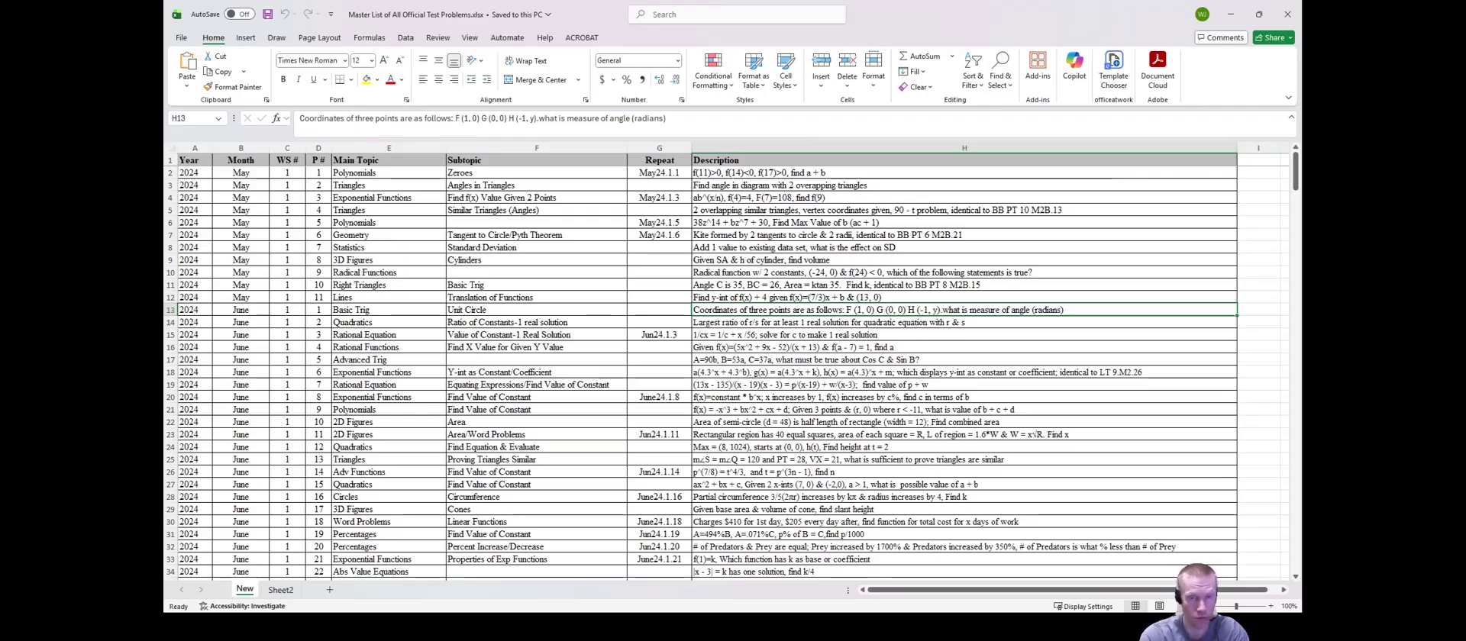
{"action": "left_click", "coordinate": [659, 148]}
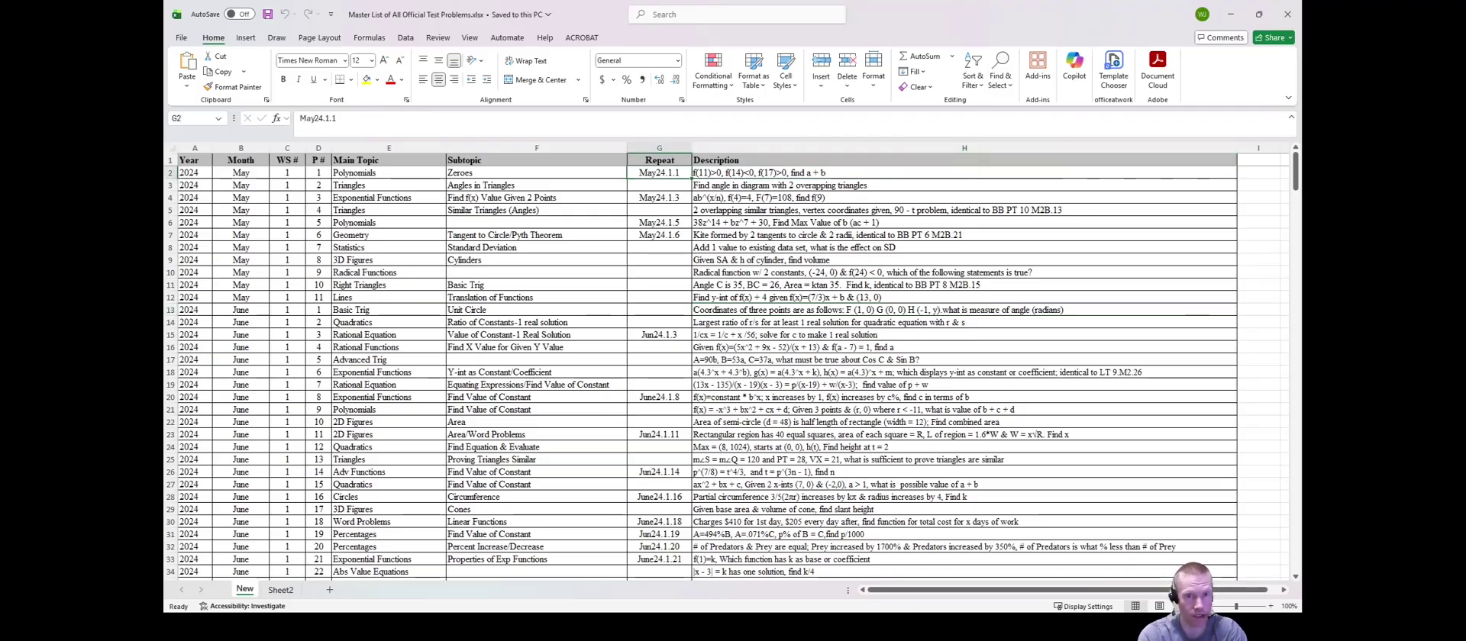
{"action": "left_click", "coordinate": [659, 172]}
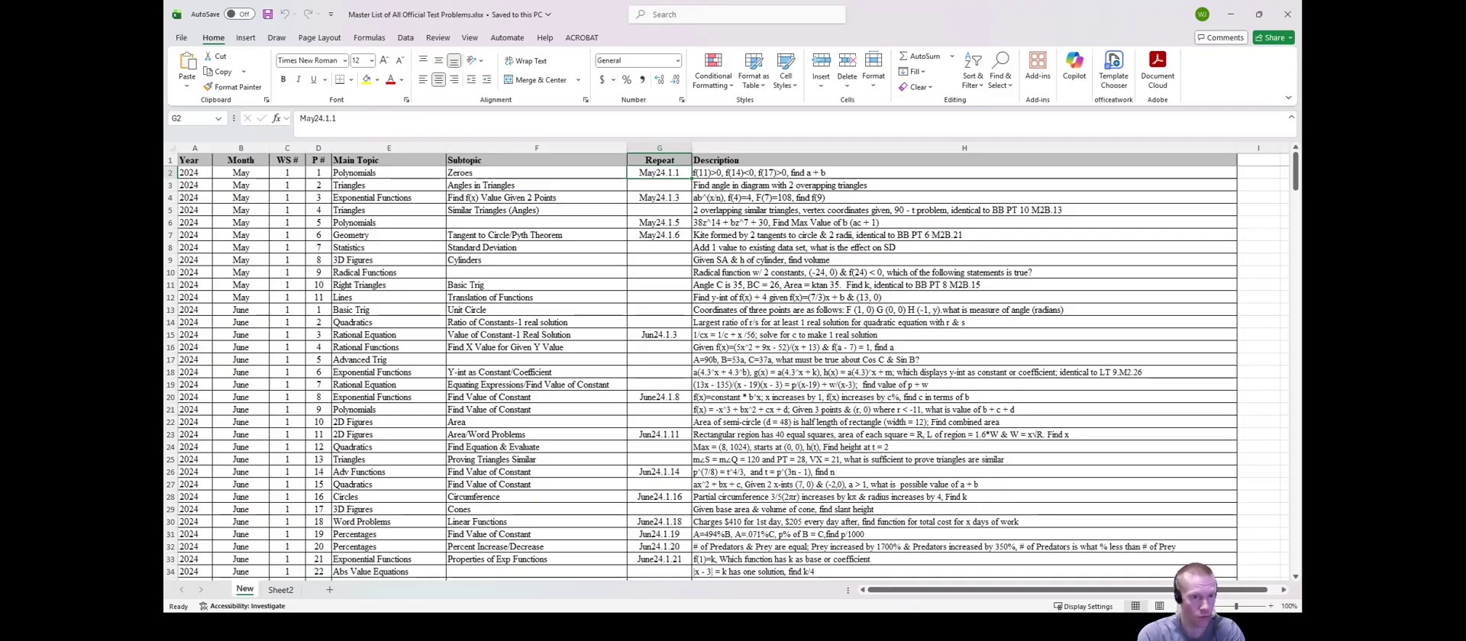
{"action": "scroll", "coordinate": [725, 374], "scroll_direction": "down", "scroll_amount": 1}
{"action": "scroll", "coordinate": [725, 374], "scroll_direction": "down", "scroll_amount": 8}
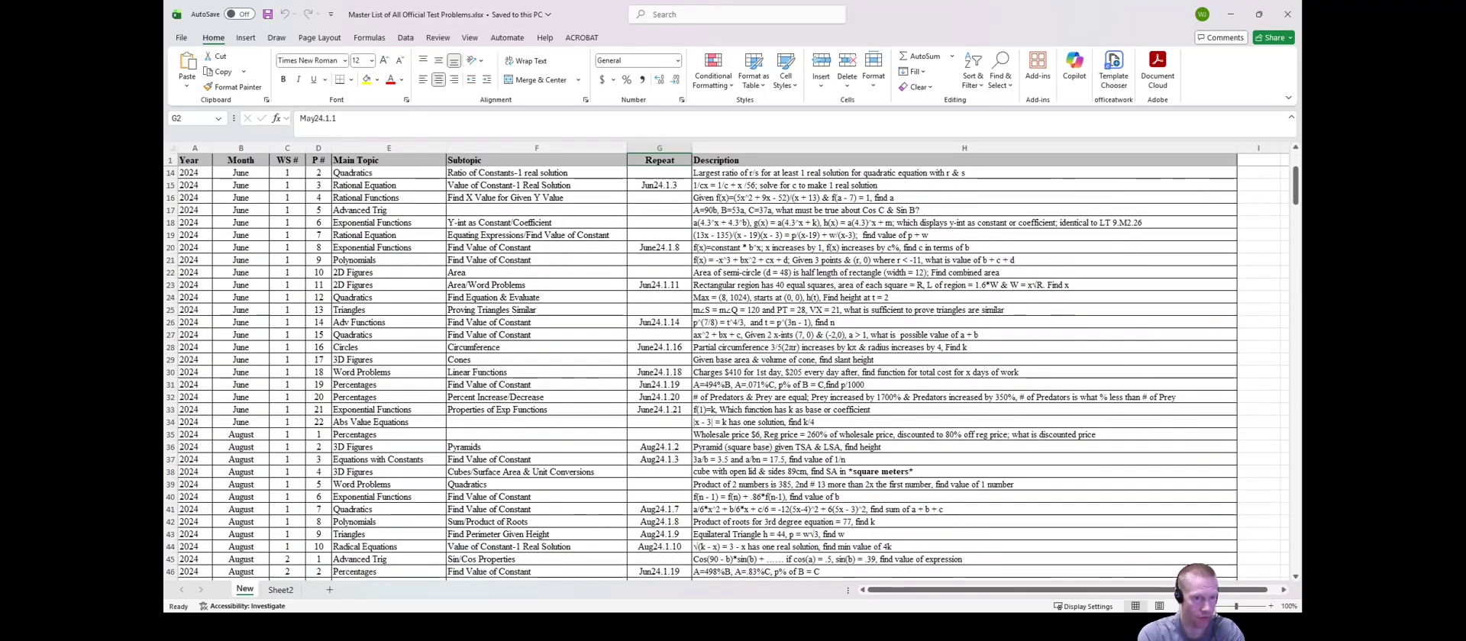
{"action": "scroll", "coordinate": [725, 374], "scroll_direction": "down", "scroll_amount": 2}
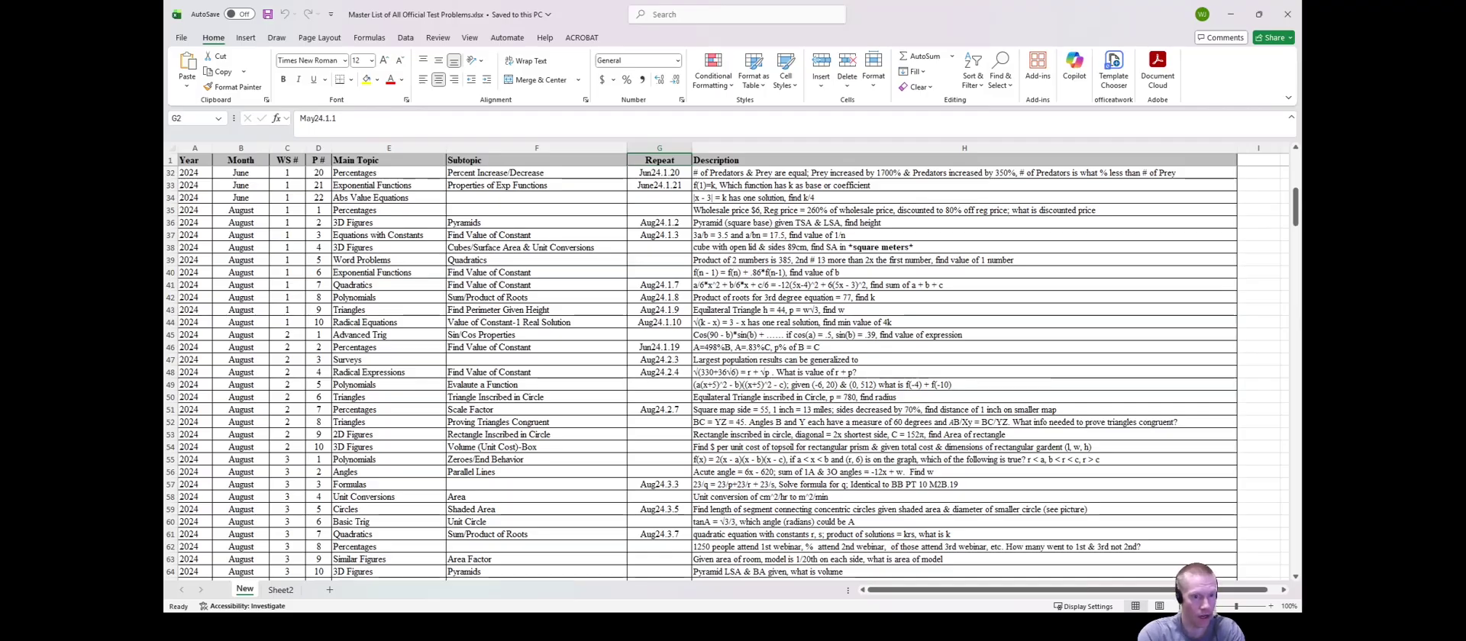
{"action": "scroll", "coordinate": [725, 374], "scroll_direction": "down", "scroll_amount": 1}
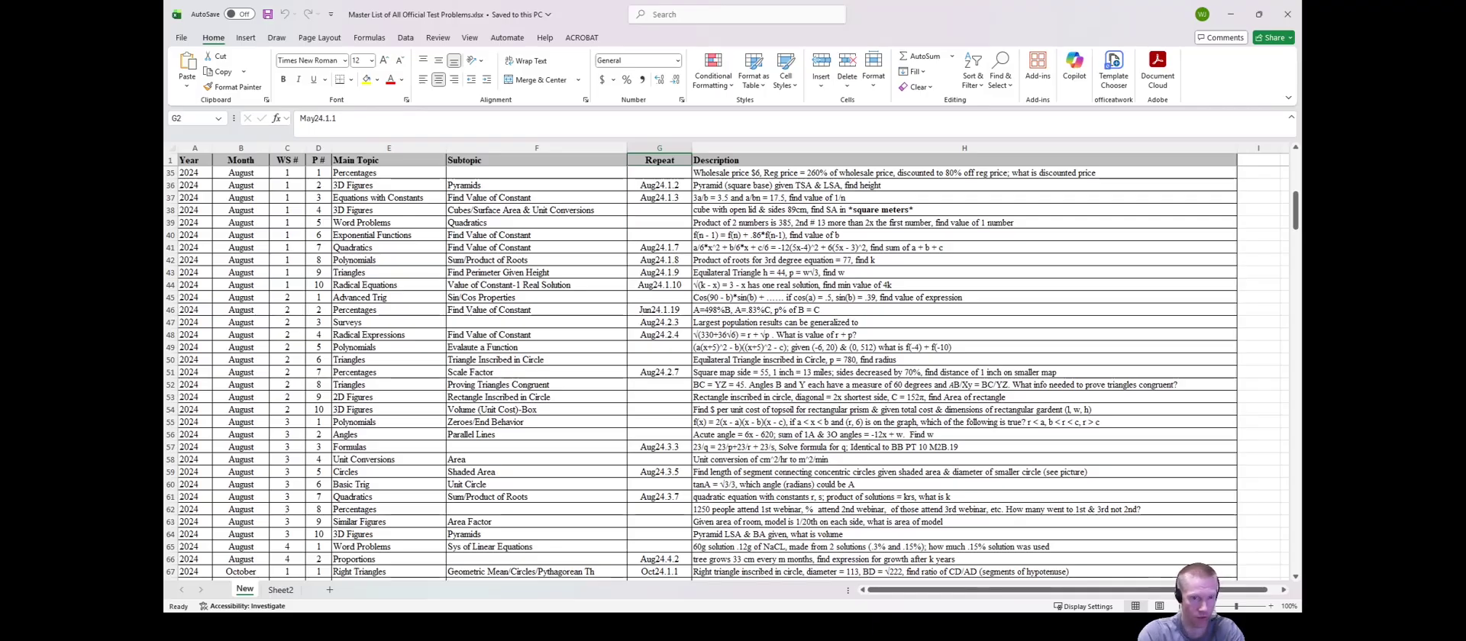
{"action": "scroll", "coordinate": [726, 374], "scroll_direction": "up", "scroll_amount": 4}
{"action": "scroll", "coordinate": [726, 374], "scroll_direction": "up", "scroll_amount": 7}
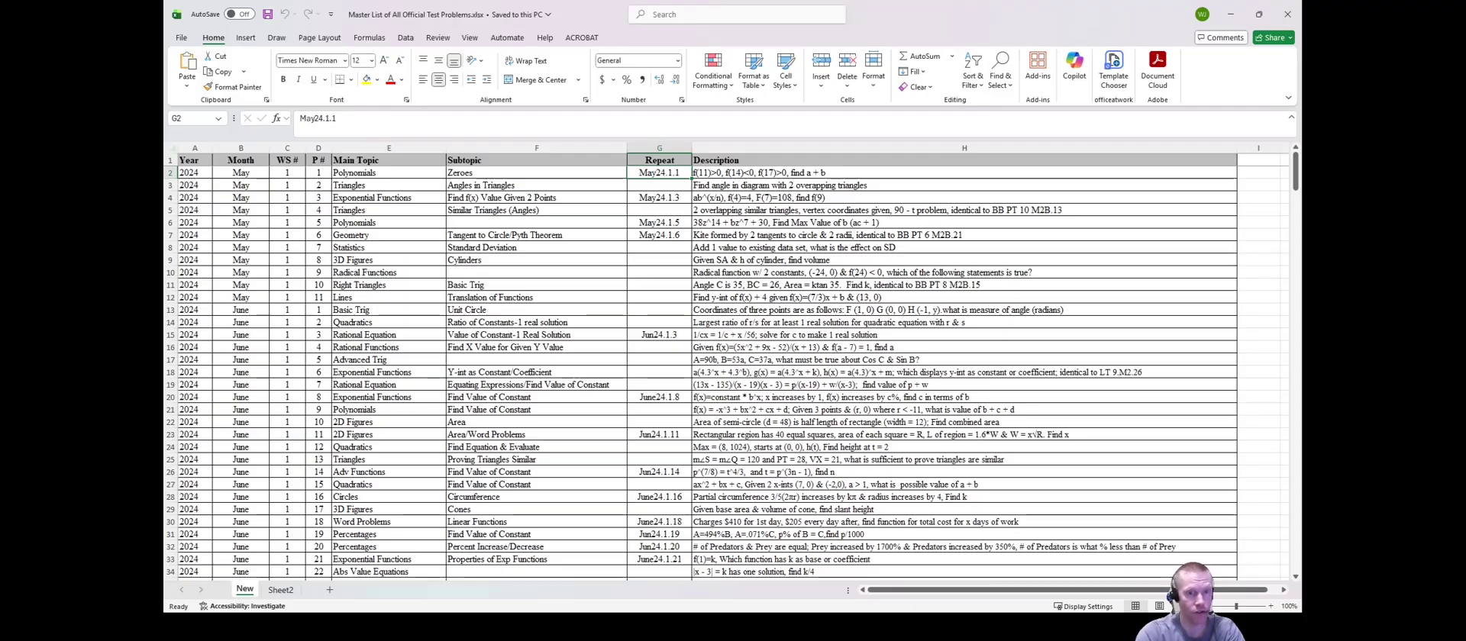
- Turn on filtering for the whole sheet and filter Main Topic to 3D Figures only
{"action": "left_click", "coordinate": [172, 148]}
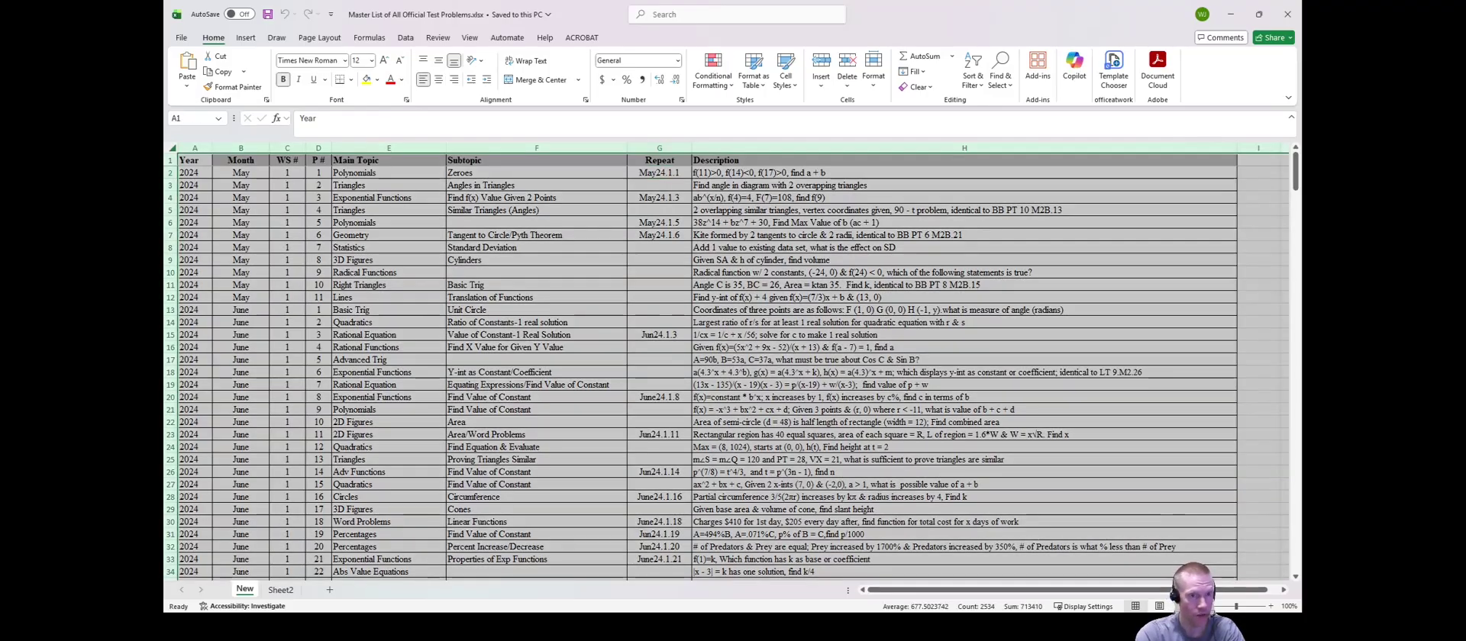
{"action": "left_click", "coordinate": [406, 38]}
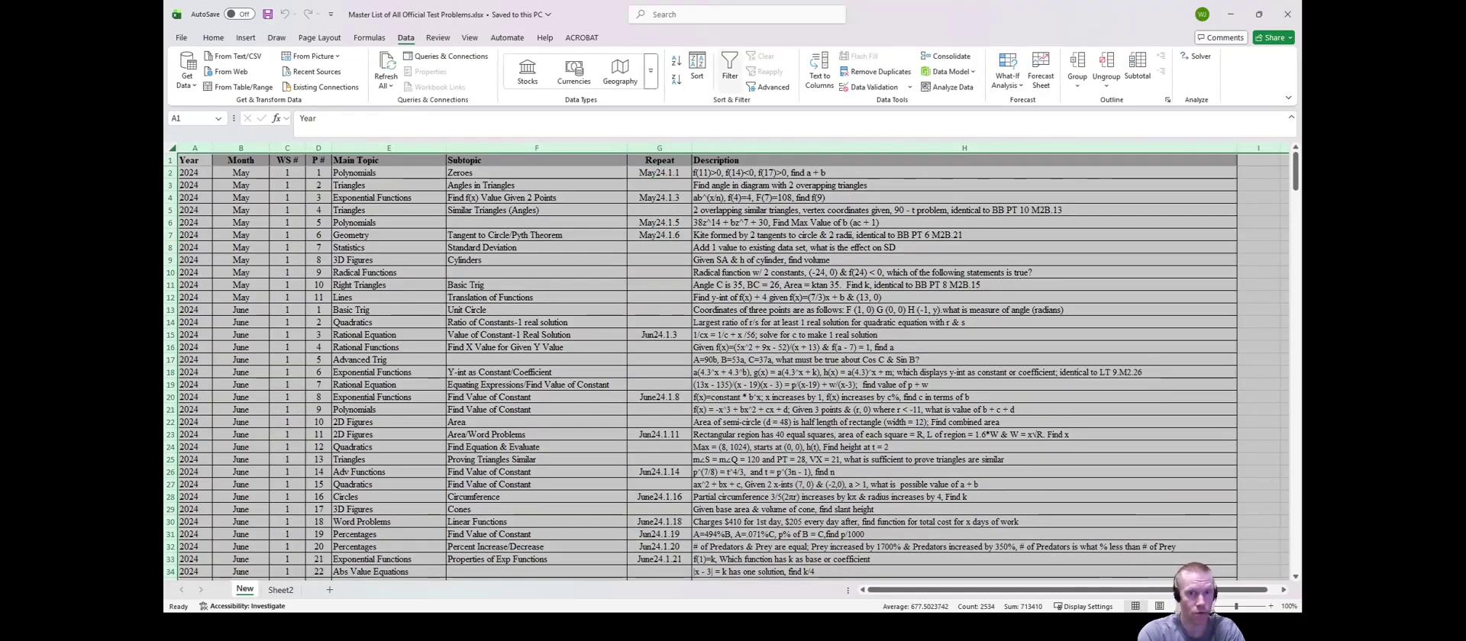
{"action": "left_click", "coordinate": [730, 67]}
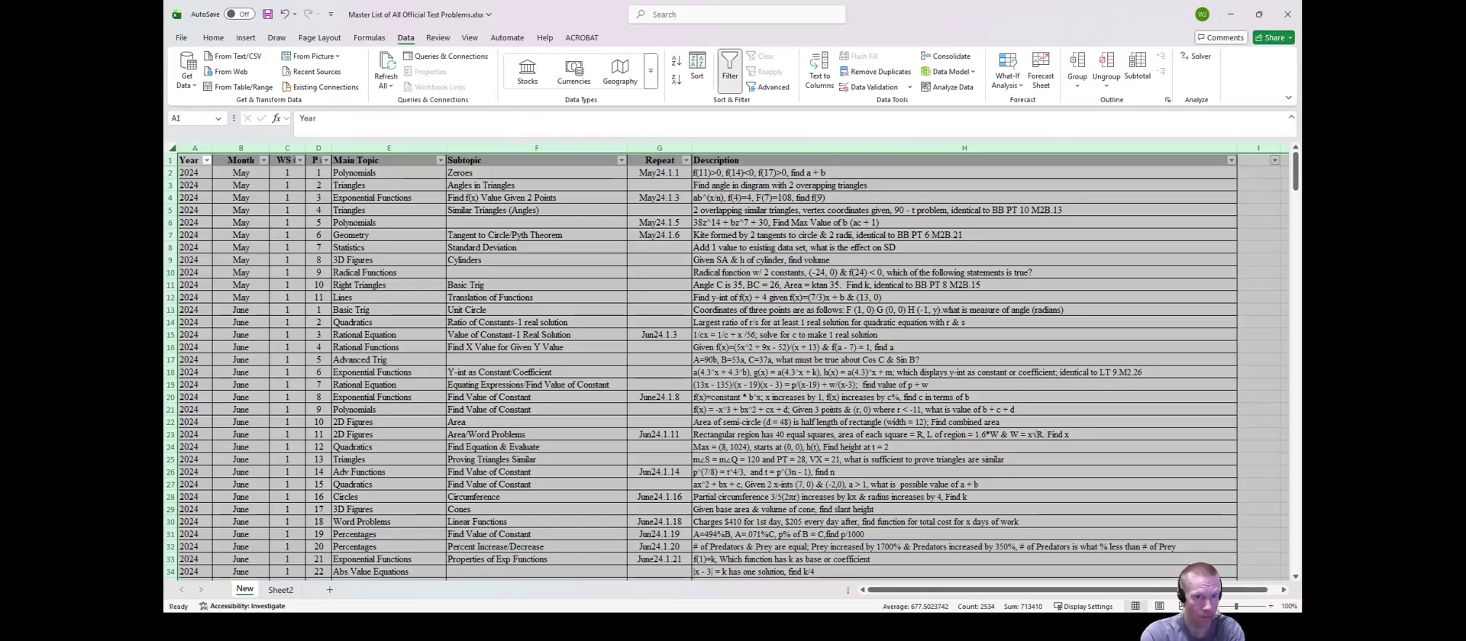
{"action": "left_click", "coordinate": [440, 161]}
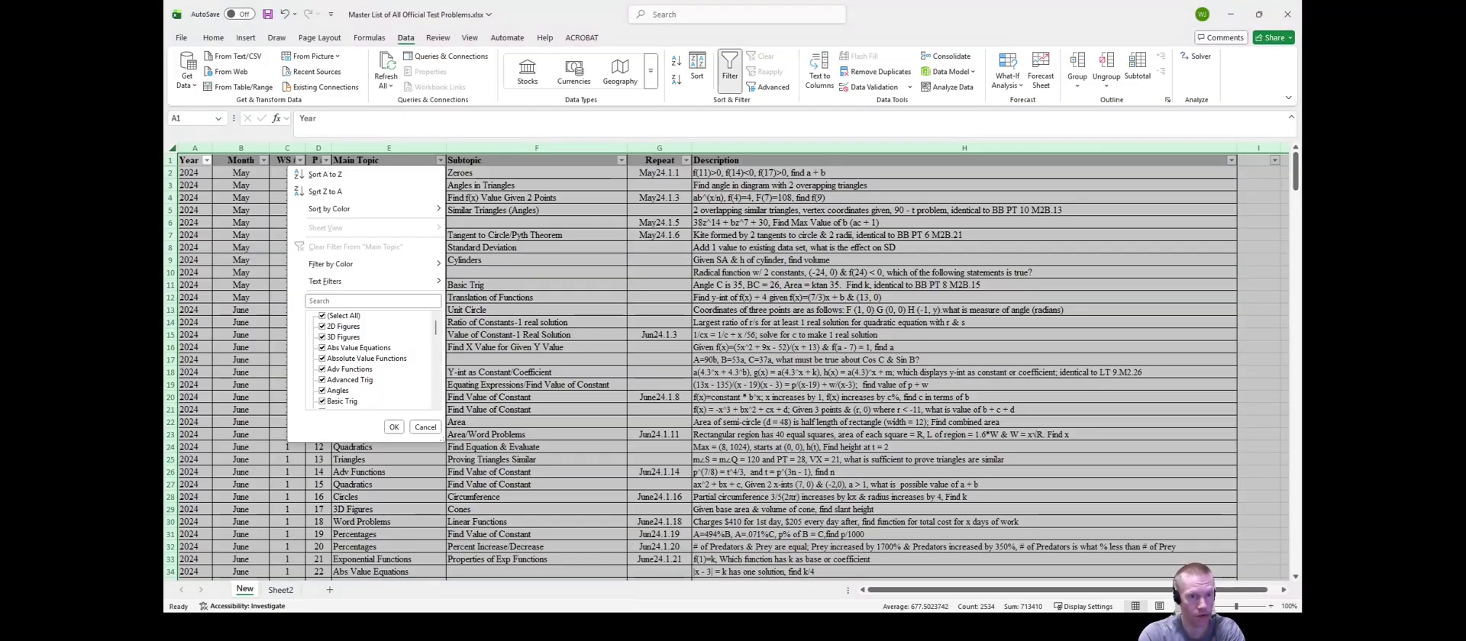
{"action": "left_click", "coordinate": [322, 315]}
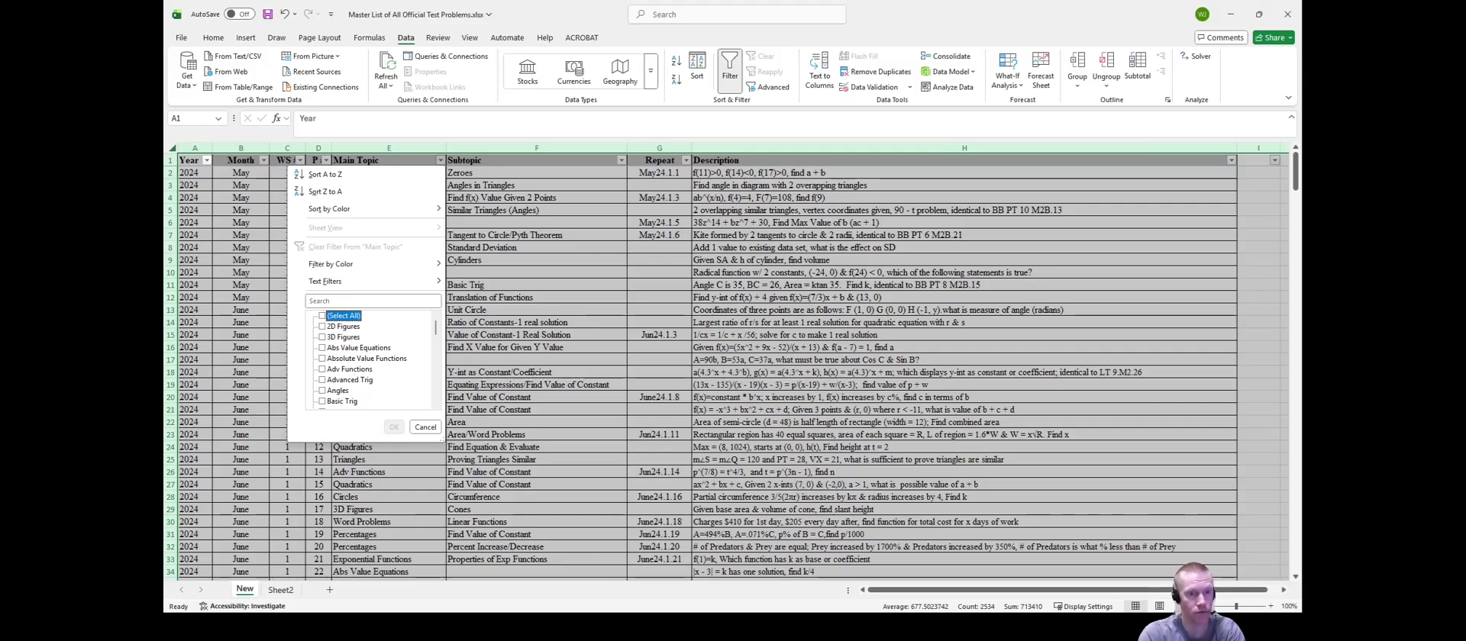
{"action": "left_click", "coordinate": [322, 337]}
{"action": "left_click", "coordinate": [393, 427]}
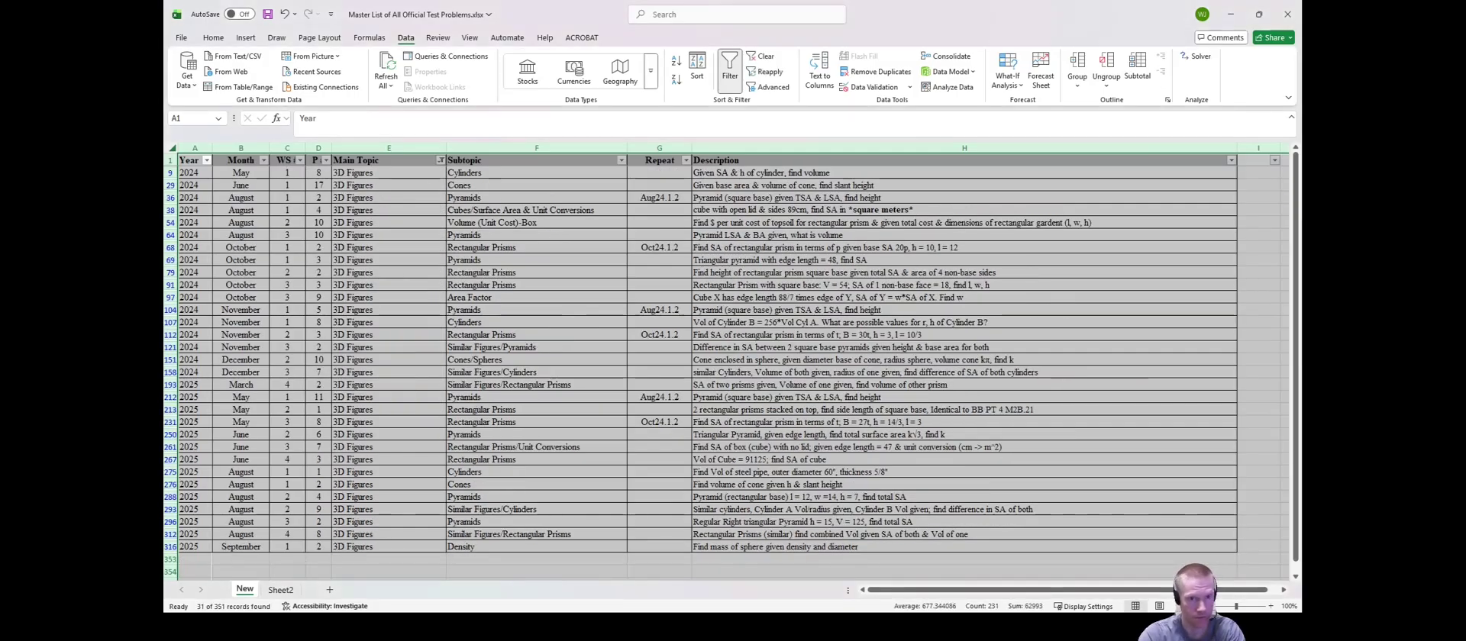
- Review the Subtopic filter choices and close them without changing anything
{"action": "left_click", "coordinate": [621, 160]}
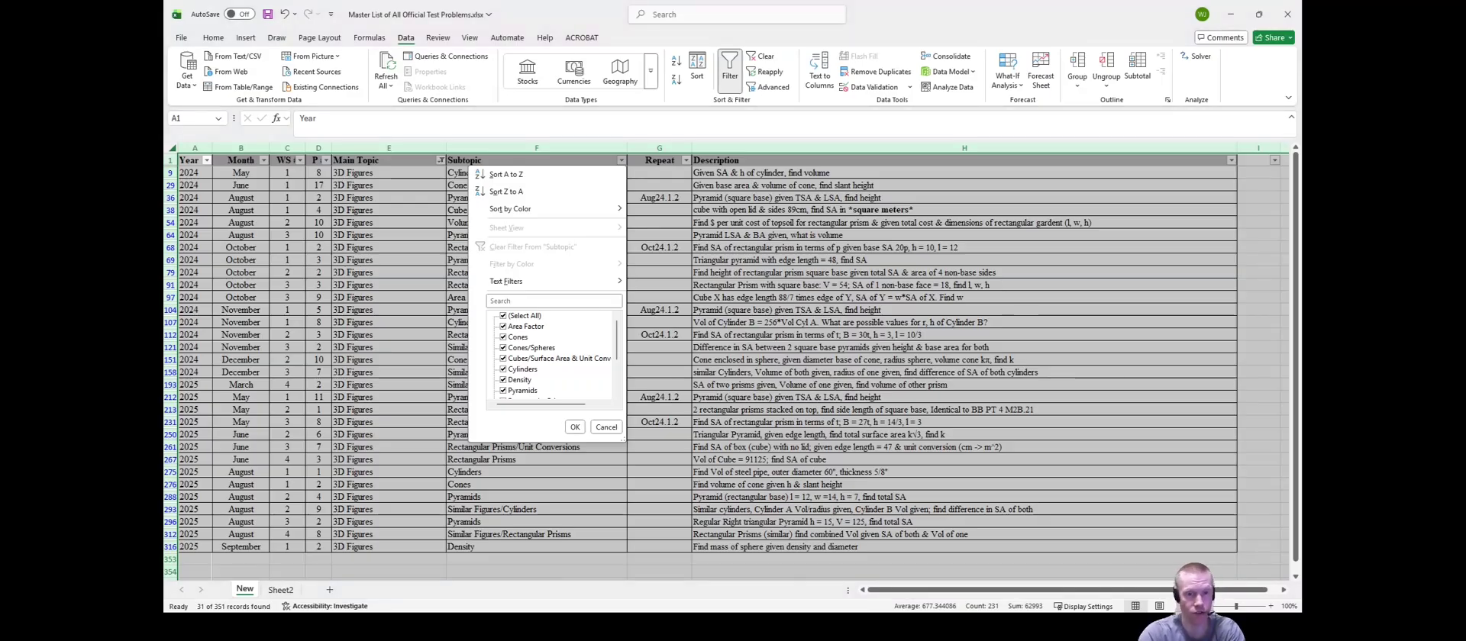
{"action": "scroll", "coordinate": [553, 355], "scroll_direction": "down", "scroll_amount": 3}
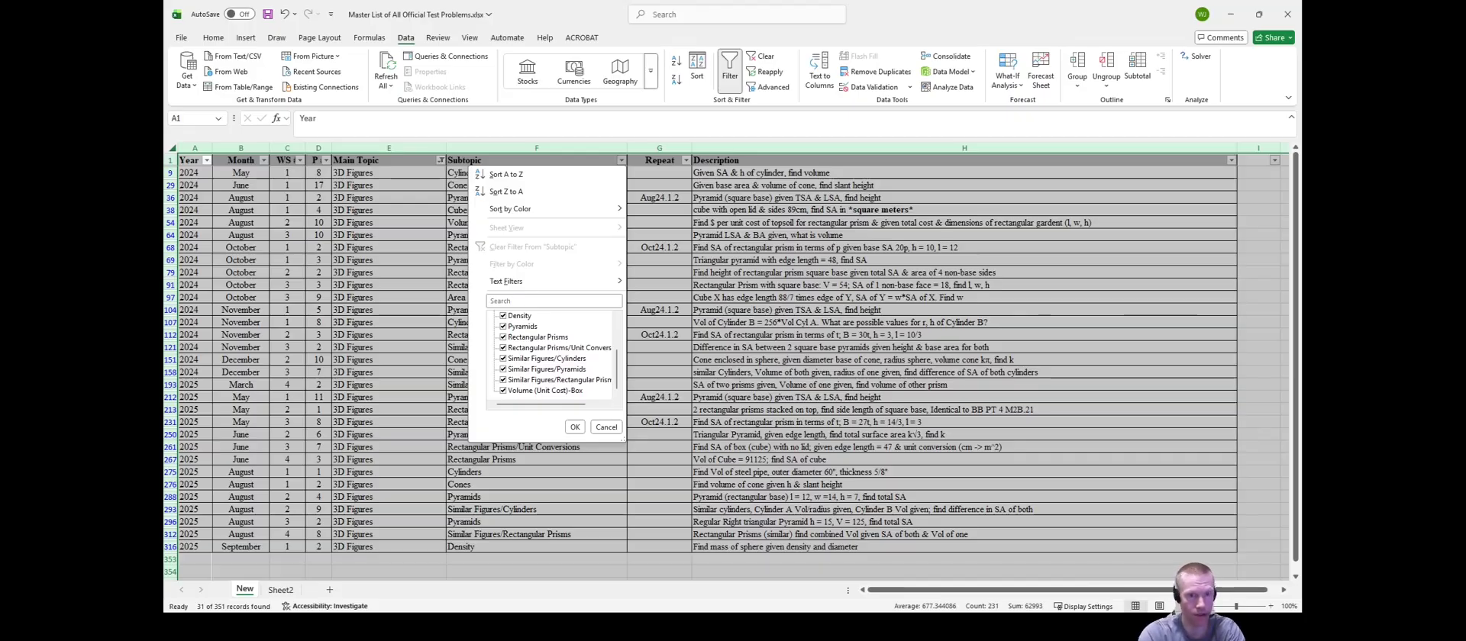
{"action": "scroll", "coordinate": [553, 355], "scroll_direction": "up", "scroll_amount": 3}
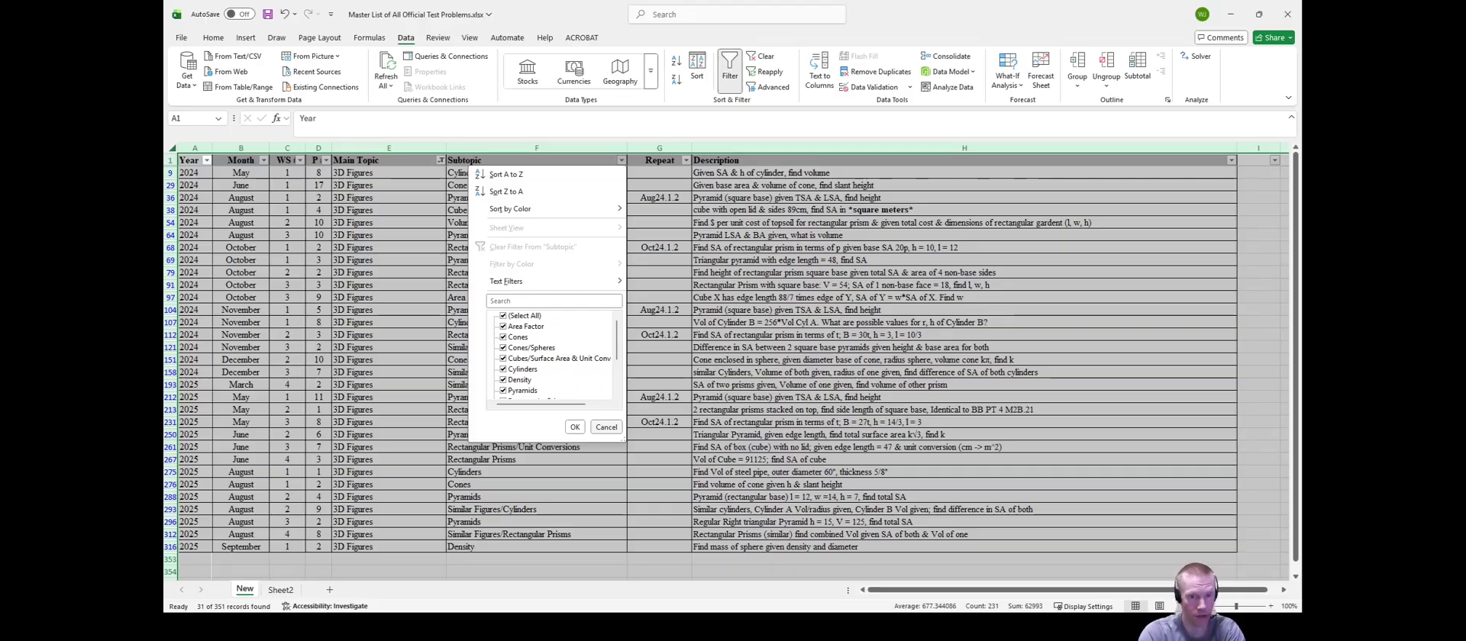
{"action": "key", "text": "Escape"}
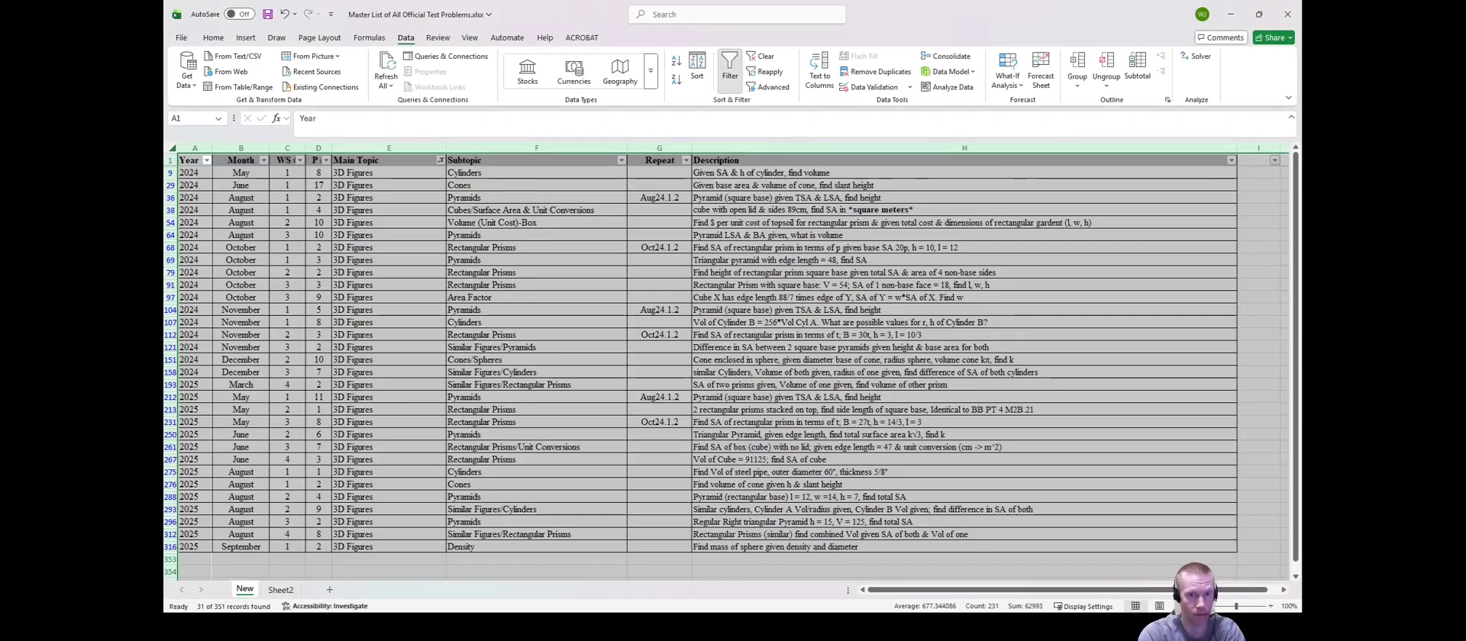
- Remove the 3D Figures filter to show all problems, then re-enable filtering on every column
{"action": "left_click", "coordinate": [730, 69]}
{"action": "scroll", "coordinate": [708, 373], "scroll_direction": "up", "scroll_amount": 3}
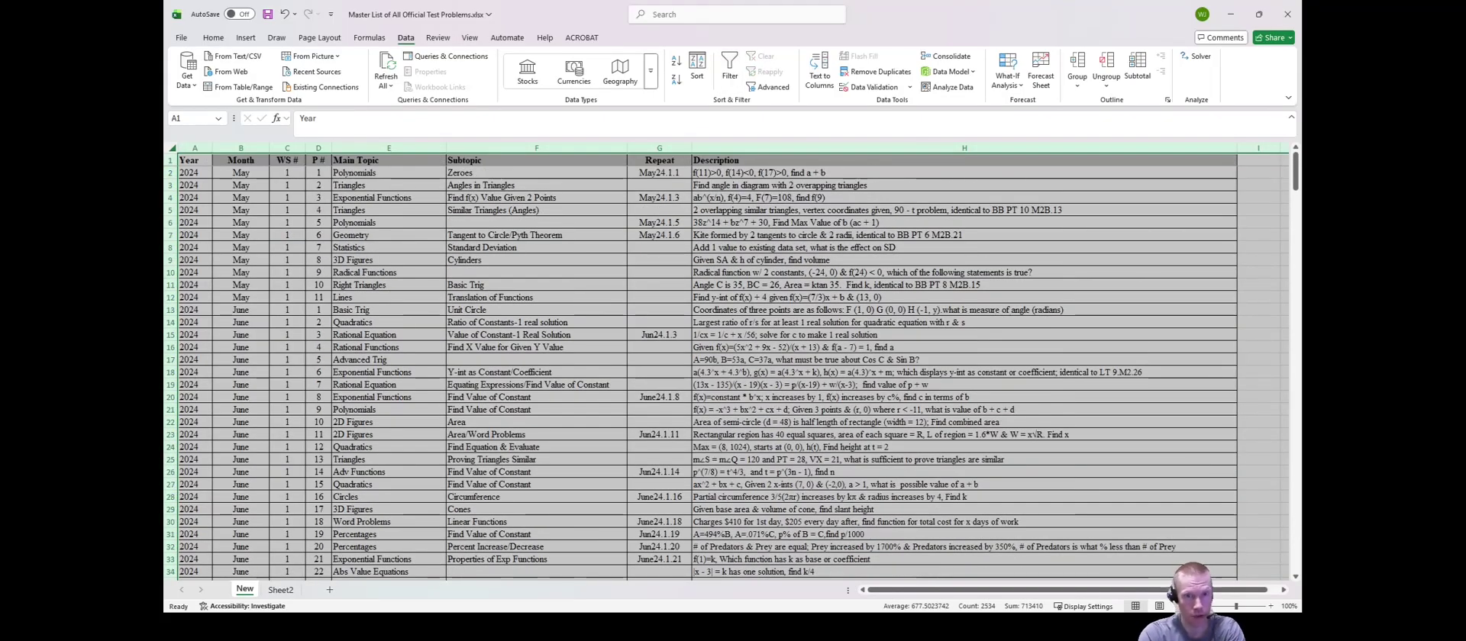
{"action": "left_click", "coordinate": [730, 69]}
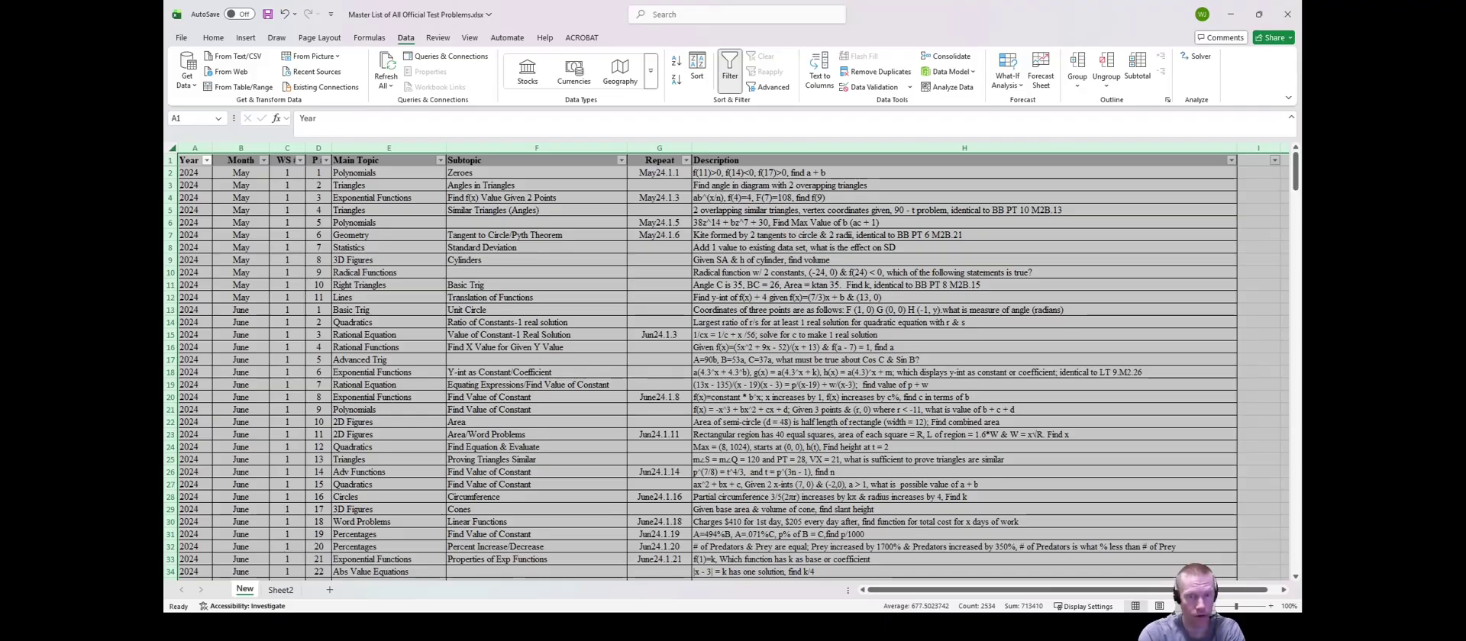
- Filter the Repeat column to Jun24.1.19 only, leaving 9 of 351 Percentages problems
{"action": "scroll", "coordinate": [723, 373], "scroll_direction": "down", "scroll_amount": 1}
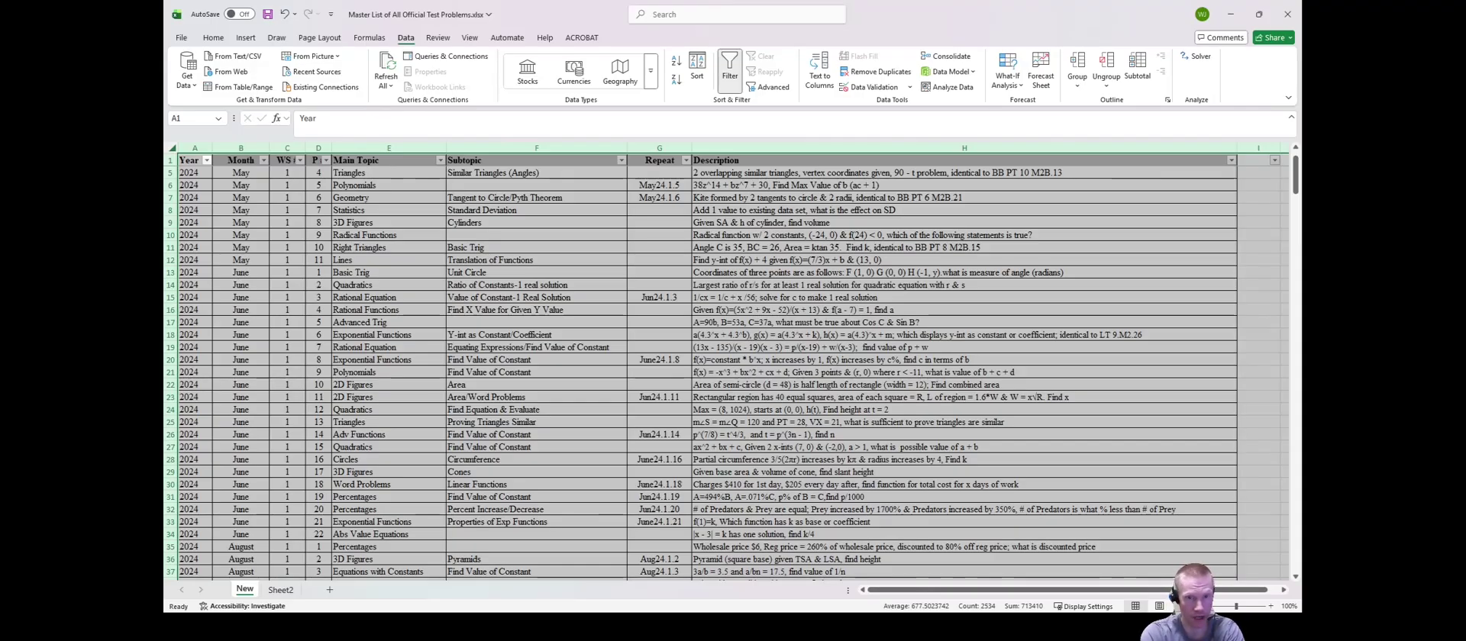
{"action": "left_click", "coordinate": [685, 160]}
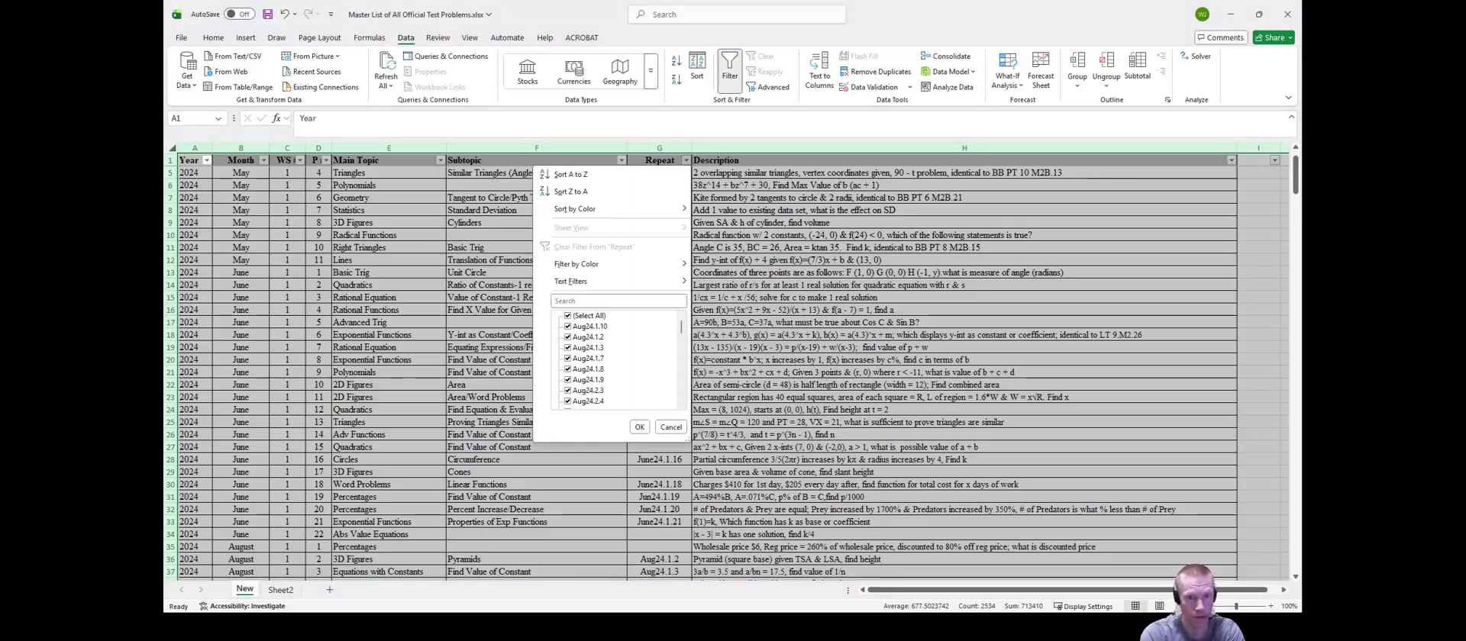
{"action": "left_click", "coordinate": [567, 315]}
{"action": "scroll", "coordinate": [614, 359], "scroll_direction": "down", "scroll_amount": 5}
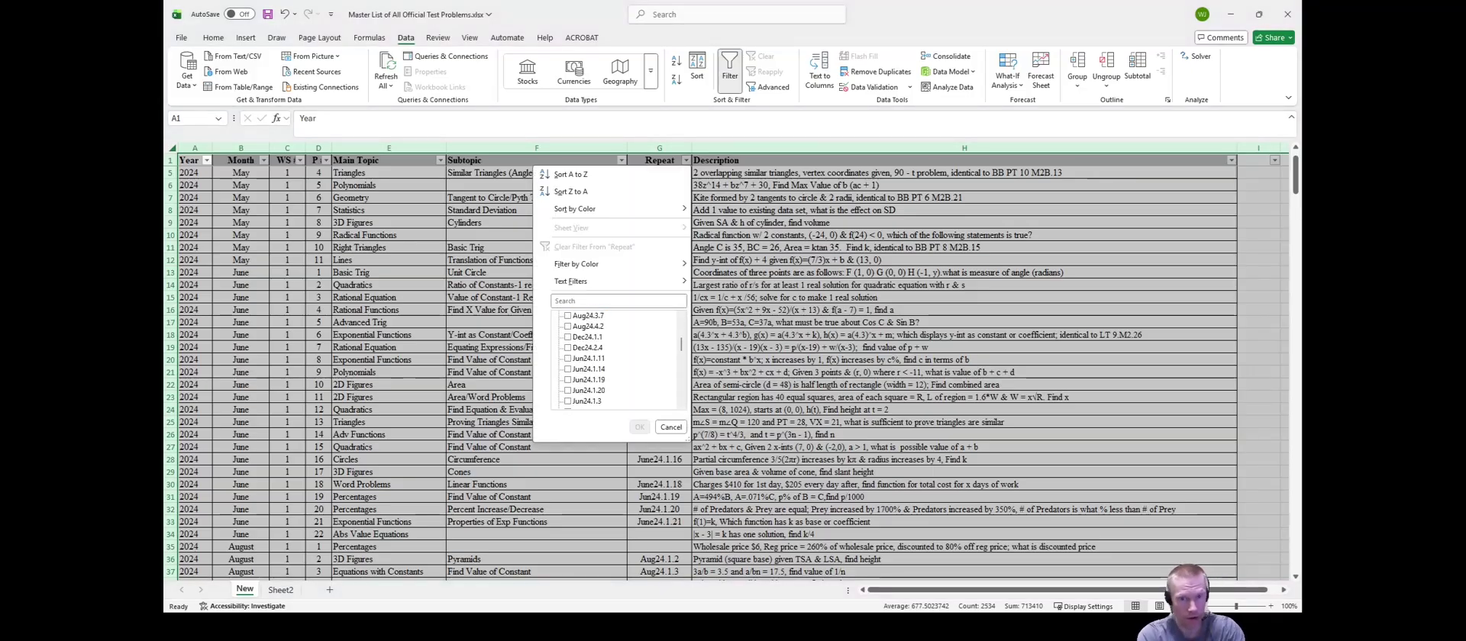
{"action": "left_click", "coordinate": [568, 380]}
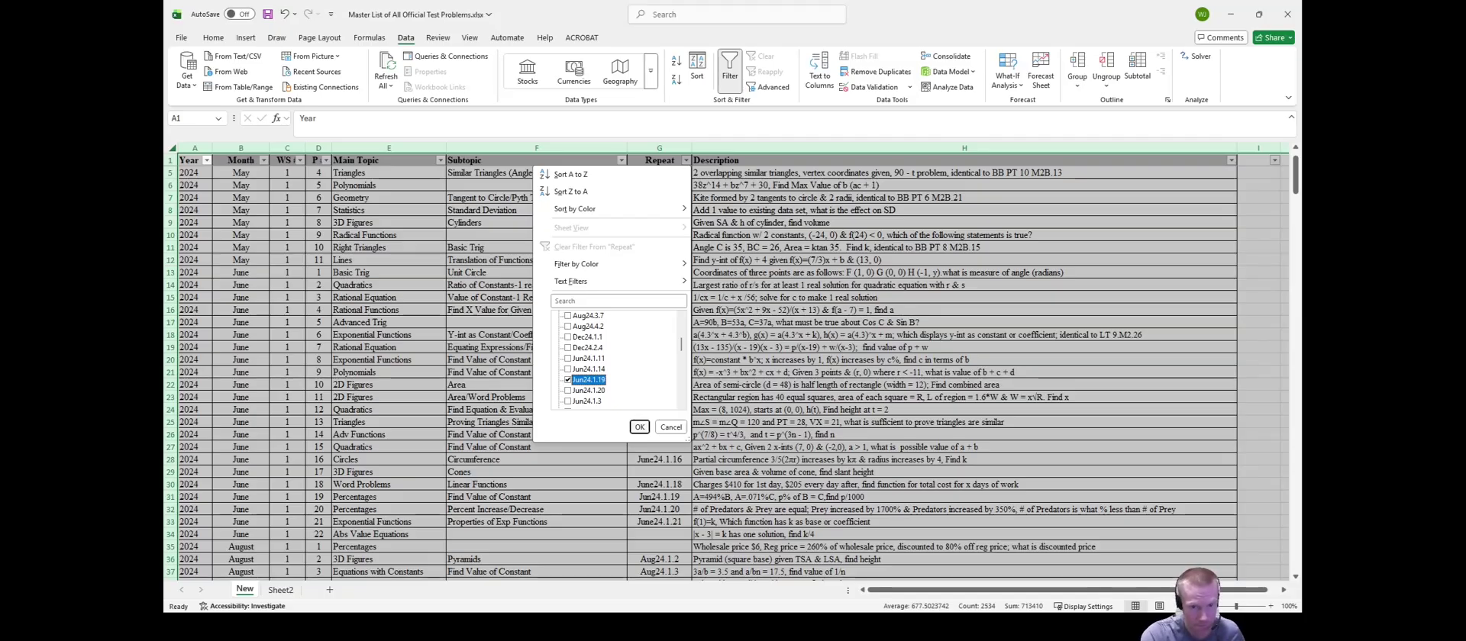
{"action": "key", "text": "Return"}
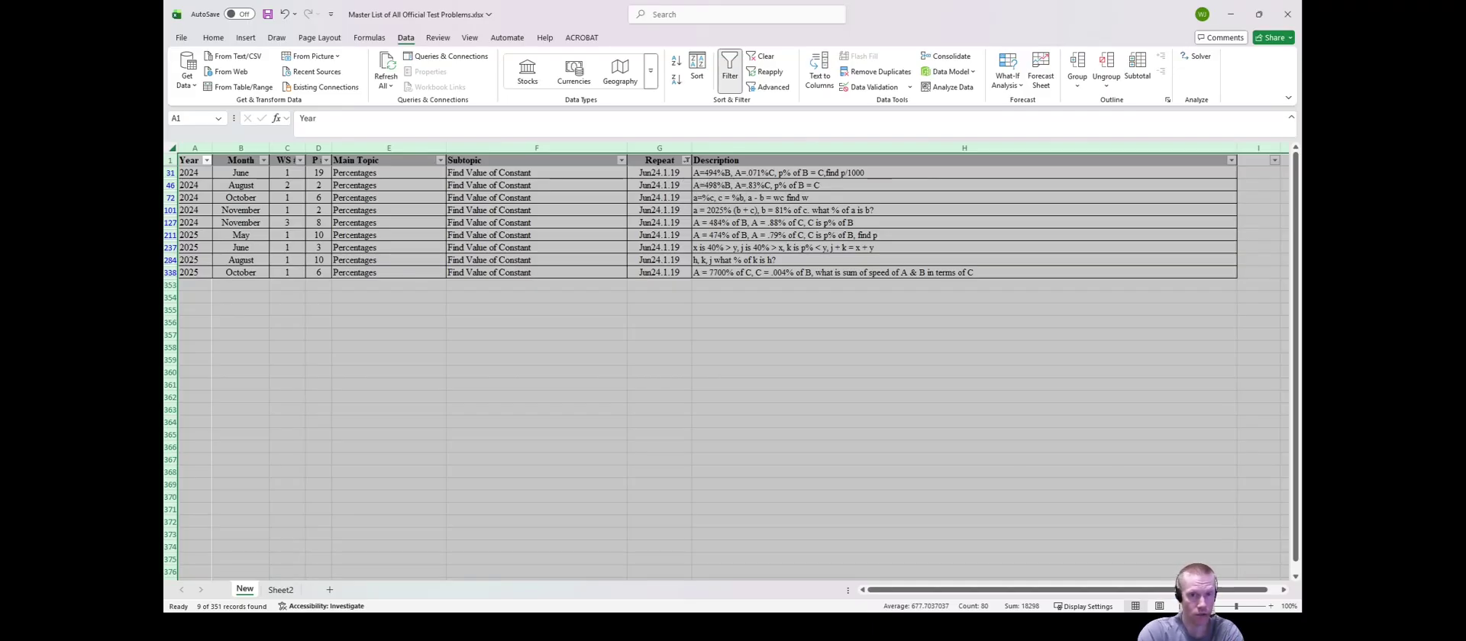
- Turn off the Repeat filter so every problem in the master list shows again
{"action": "left_click", "coordinate": [729, 67]}
{"action": "left_click", "coordinate": [659, 248]}
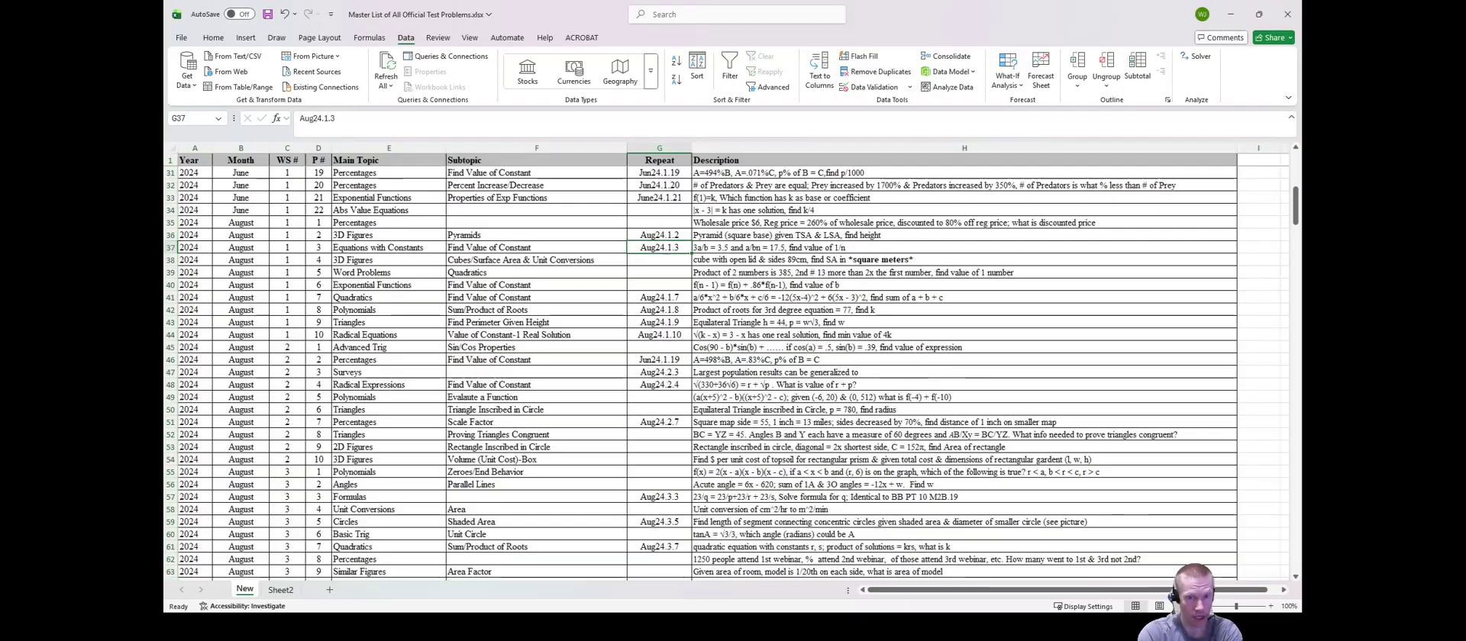
{"action": "scroll", "coordinate": [729, 367], "scroll_direction": "down", "scroll_amount": 6}
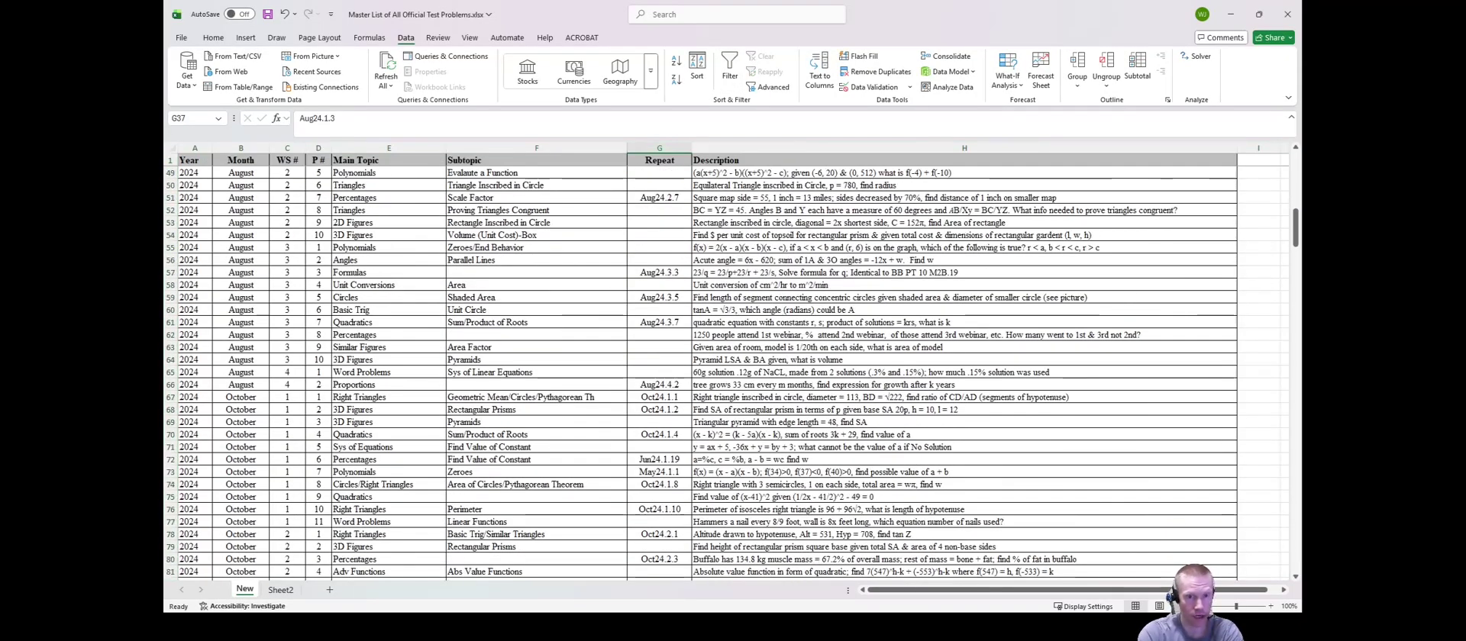
{"action": "scroll", "coordinate": [701, 372], "scroll_direction": "down", "scroll_amount": 20}
{"action": "scroll", "coordinate": [701, 373], "scroll_direction": "down", "scroll_amount": 20}
{"action": "scroll", "coordinate": [701, 372], "scroll_direction": "down", "scroll_amount": 8}
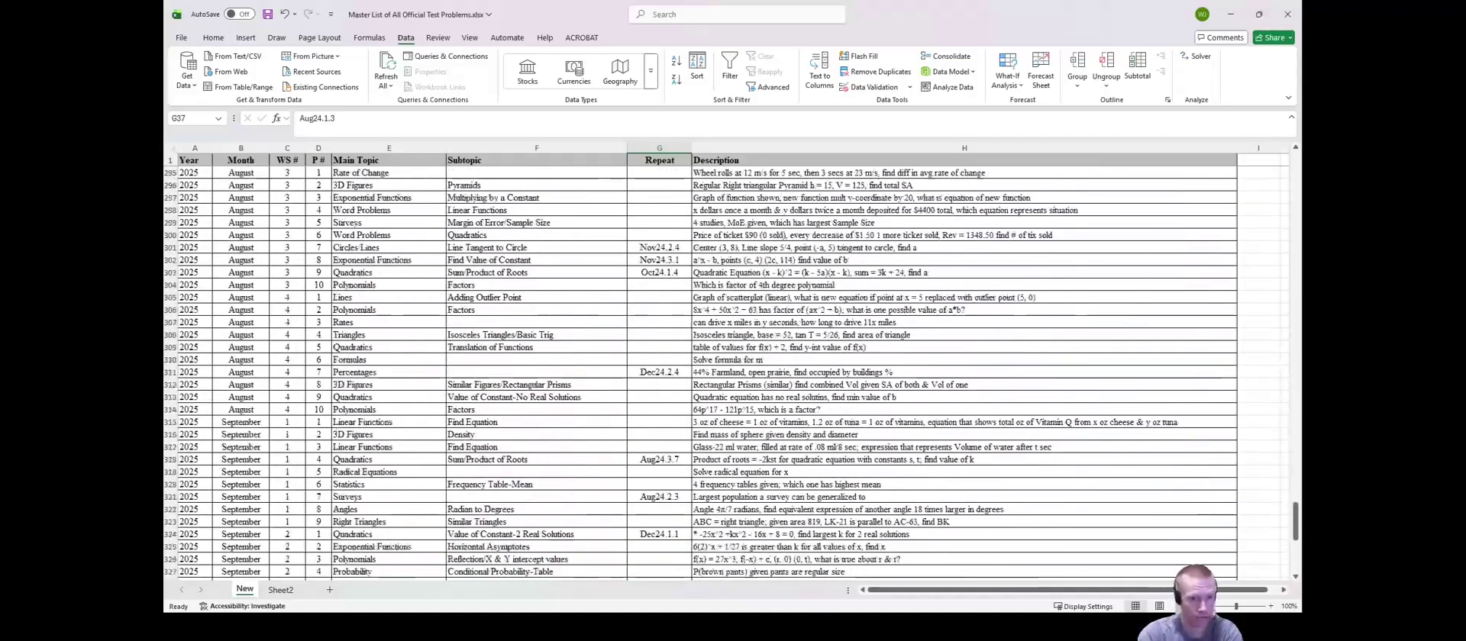
{"action": "left_click", "coordinate": [659, 372]}
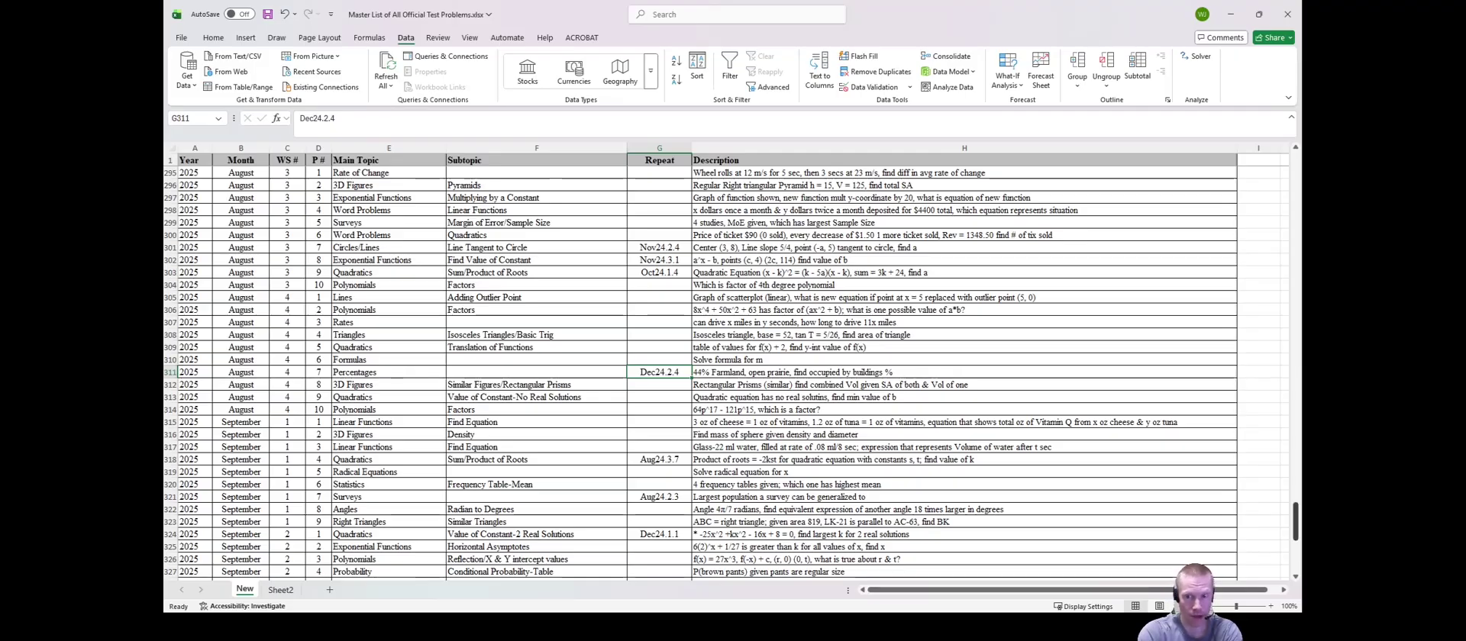
{"action": "left_click_drag", "start_coordinate": [1294, 521], "coordinate": [1295, 171]}
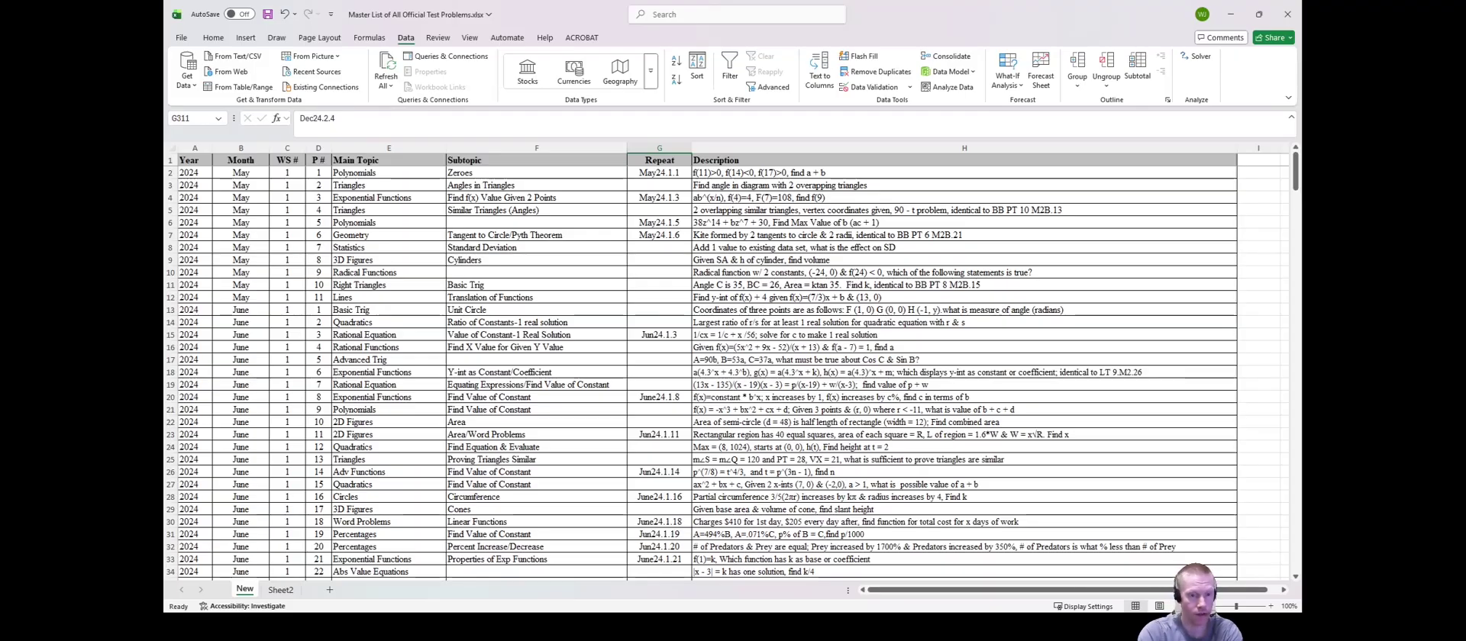
- Scroll through the six-page PDF of the problem list in Acrobat, then close it
{"action": "key", "text": "alt+Tab"}
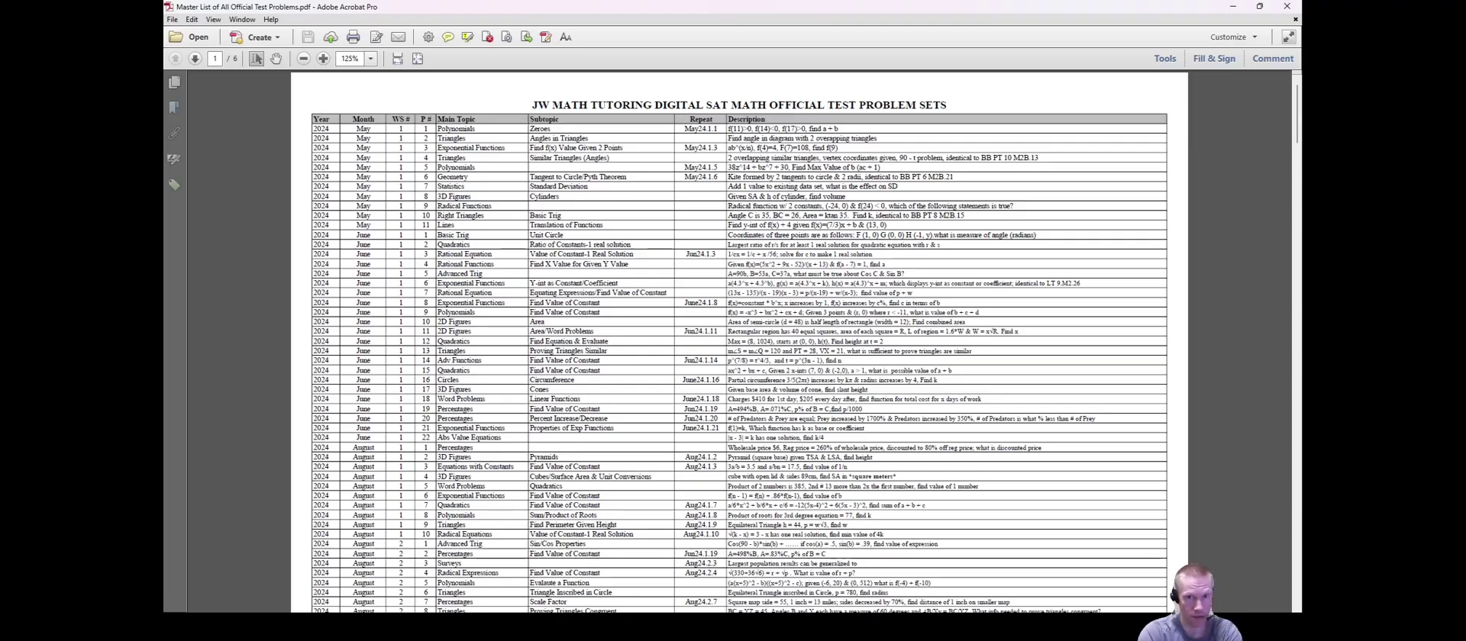
{"action": "scroll", "coordinate": [740, 341], "scroll_direction": "down", "scroll_amount": 20}
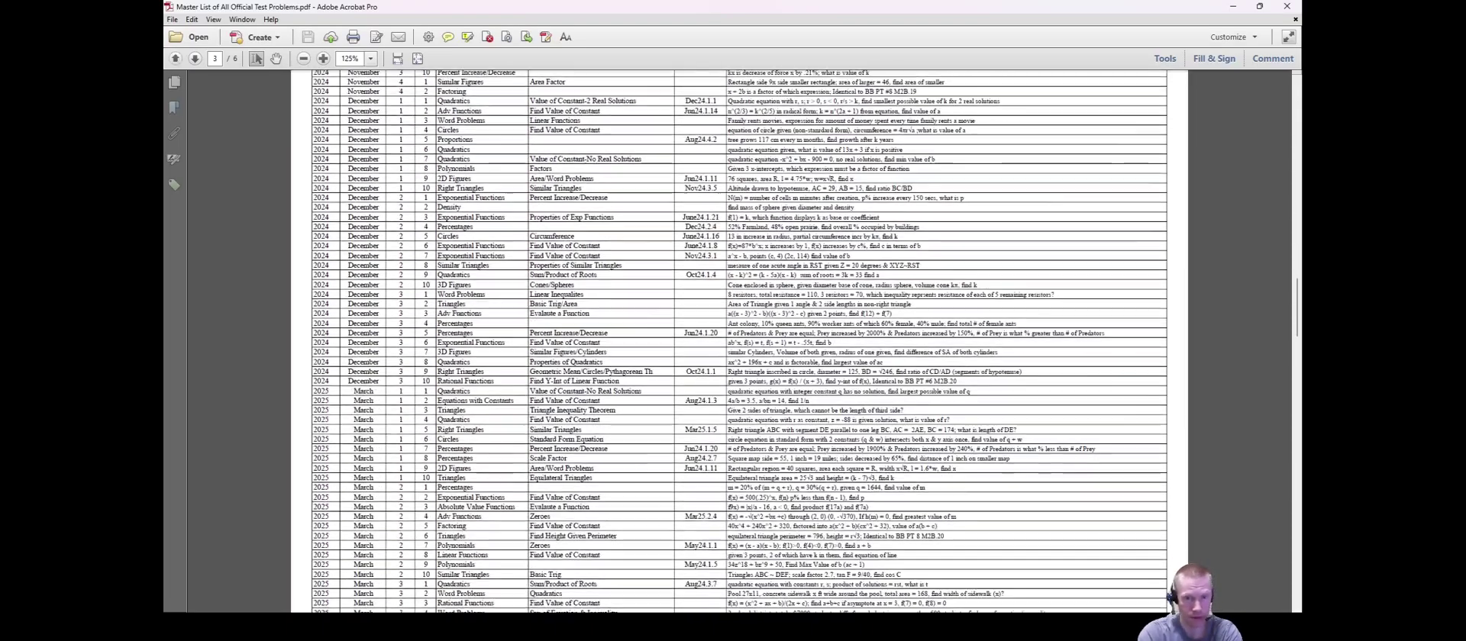
{"action": "scroll", "coordinate": [740, 341], "scroll_direction": "down", "scroll_amount": 20}
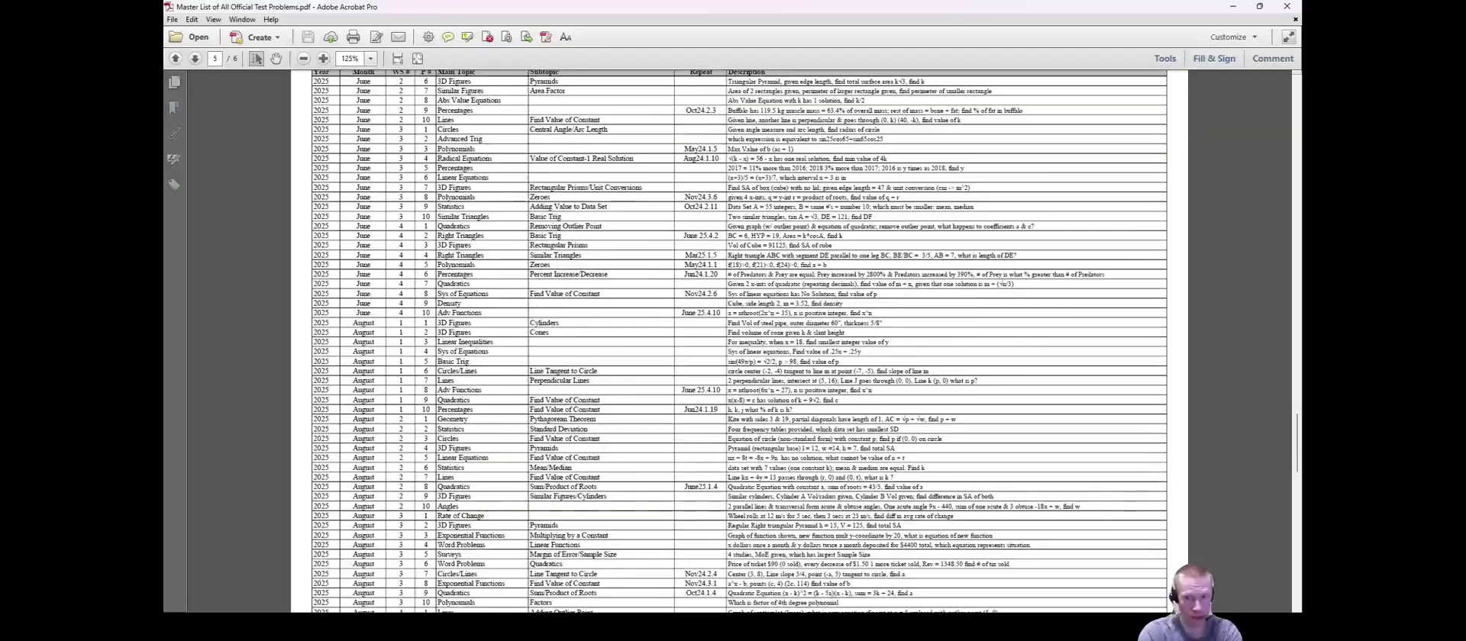
{"action": "left_click_drag", "start_coordinate": [1297, 443], "coordinate": [1298, 123]}
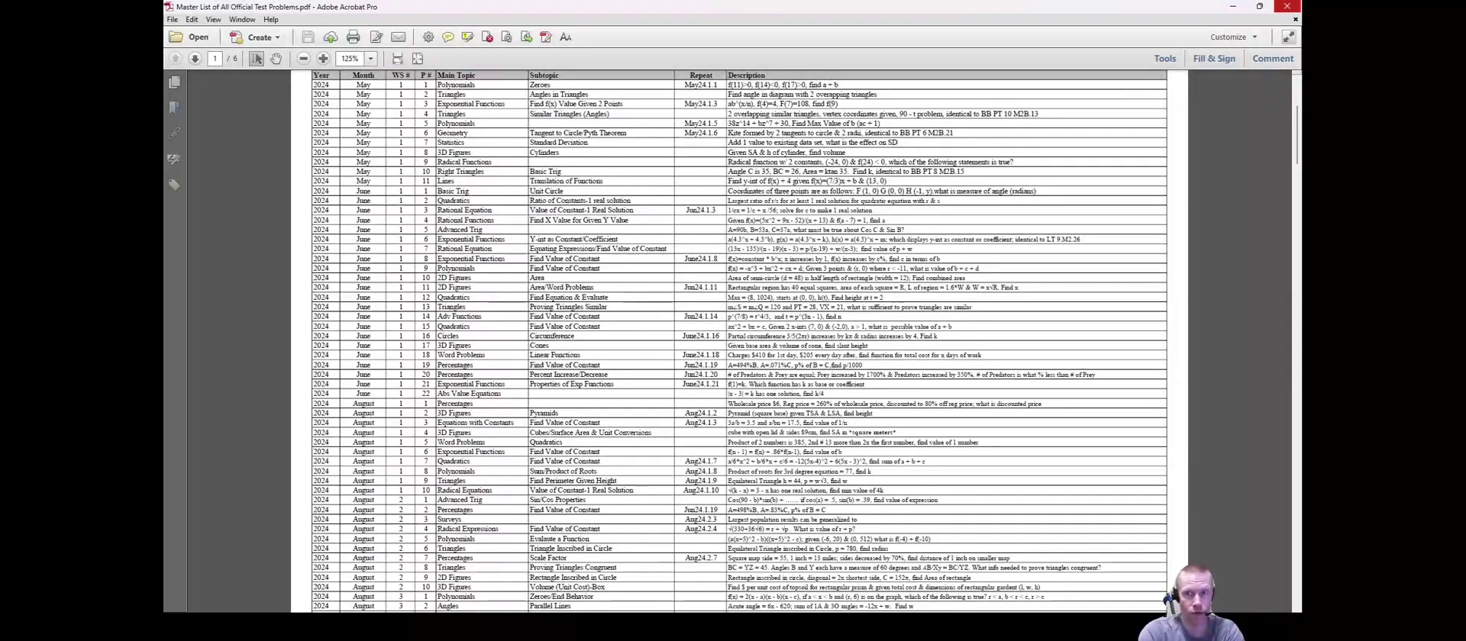
{"action": "left_click", "coordinate": [1288, 6]}
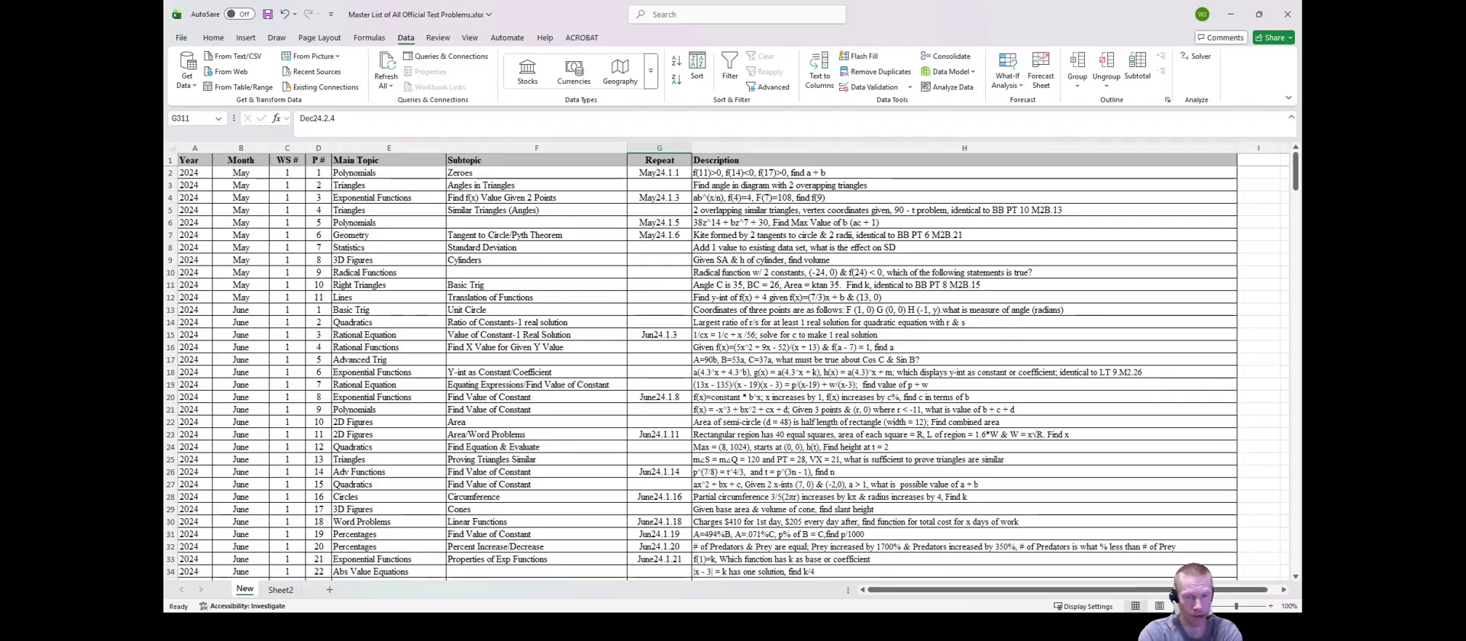
{"action": "scroll", "coordinate": [733, 366], "scroll_direction": "down", "scroll_amount": 8}
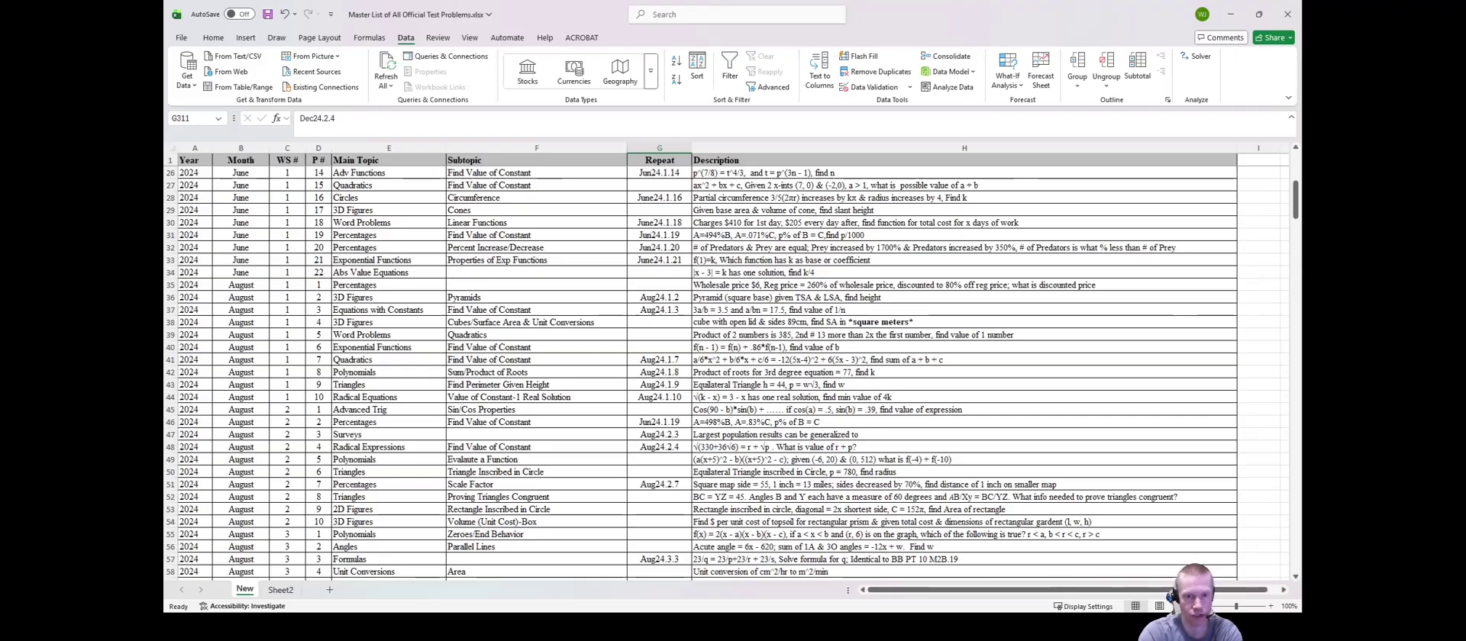
{"action": "scroll", "coordinate": [733, 367], "scroll_direction": "down", "scroll_amount": 3}
{"action": "scroll", "coordinate": [733, 366], "scroll_direction": "down", "scroll_amount": 8}
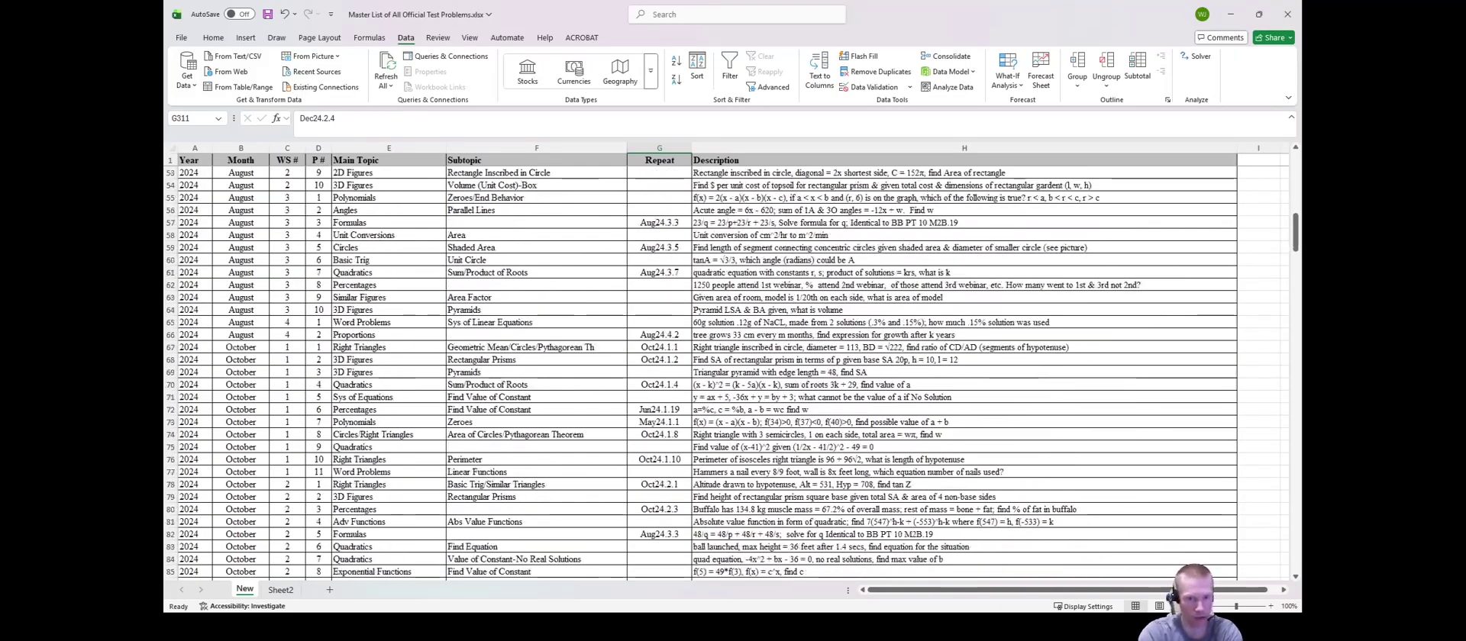
{"action": "scroll", "coordinate": [733, 366], "scroll_direction": "down", "scroll_amount": 4}
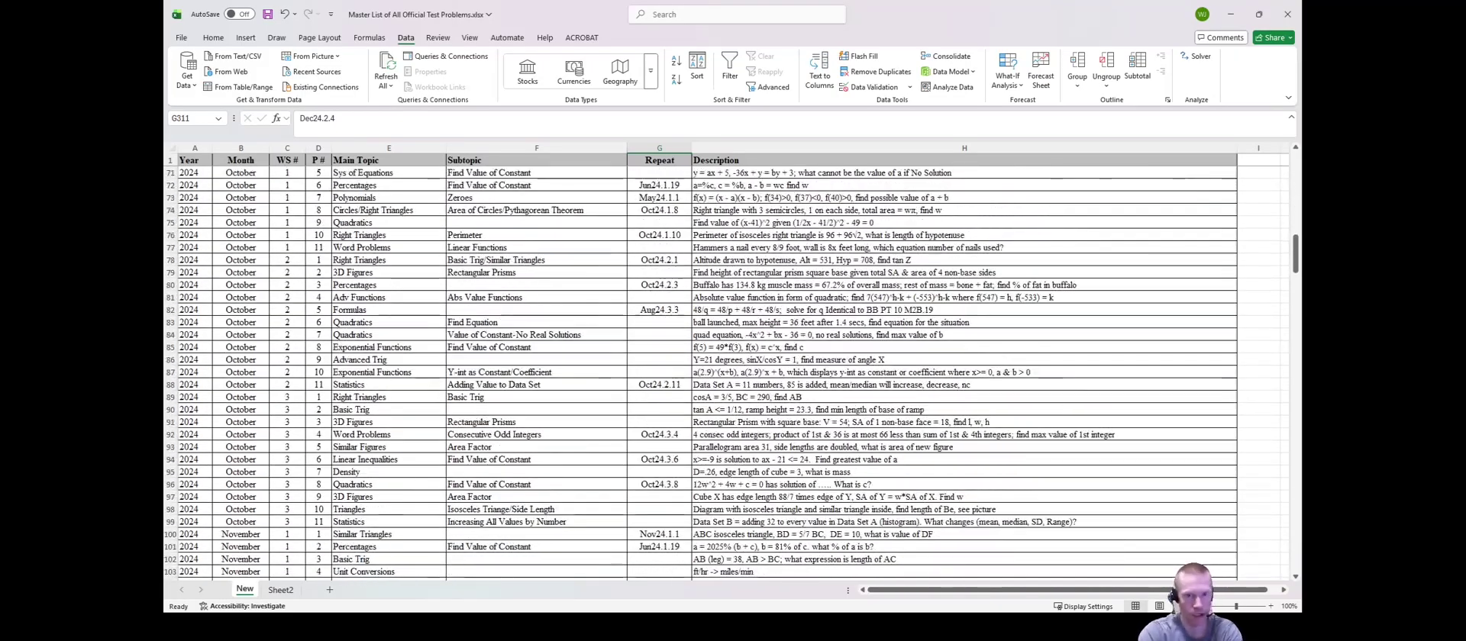
{"action": "scroll", "coordinate": [733, 367], "scroll_direction": "down", "scroll_amount": 2}
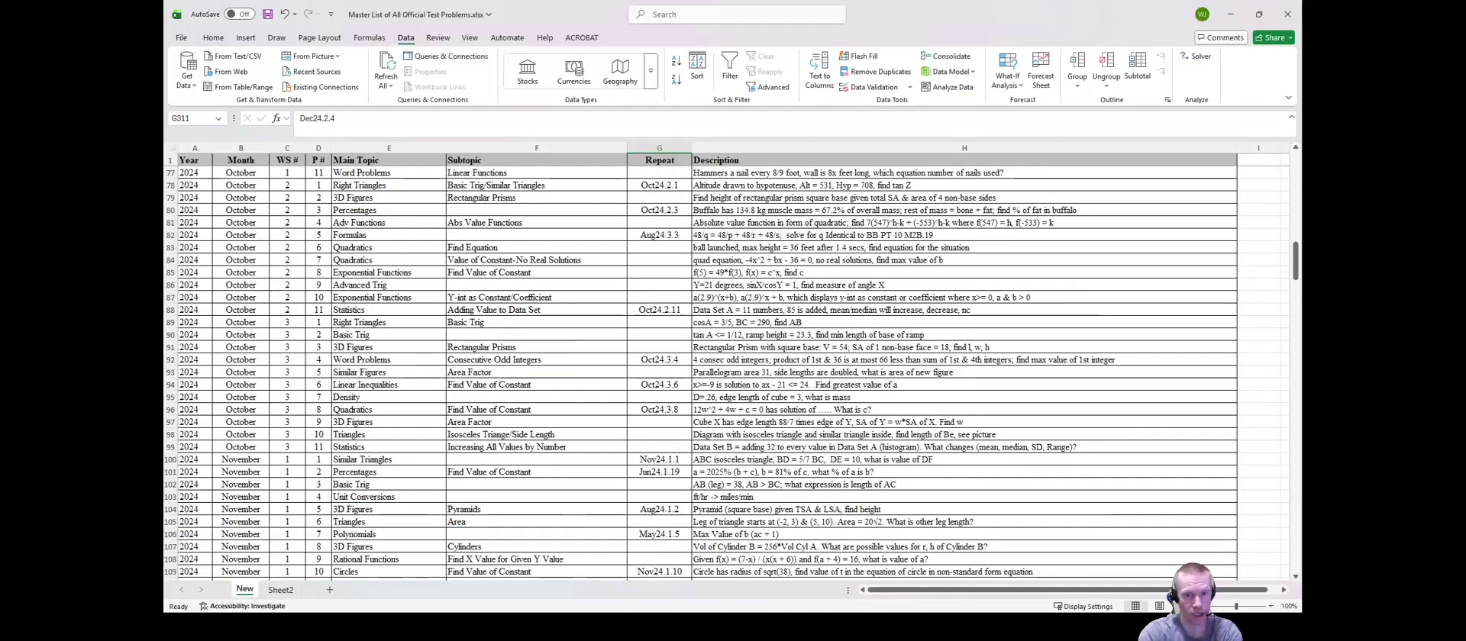
{"action": "scroll", "coordinate": [733, 367], "scroll_direction": "down", "scroll_amount": 7}
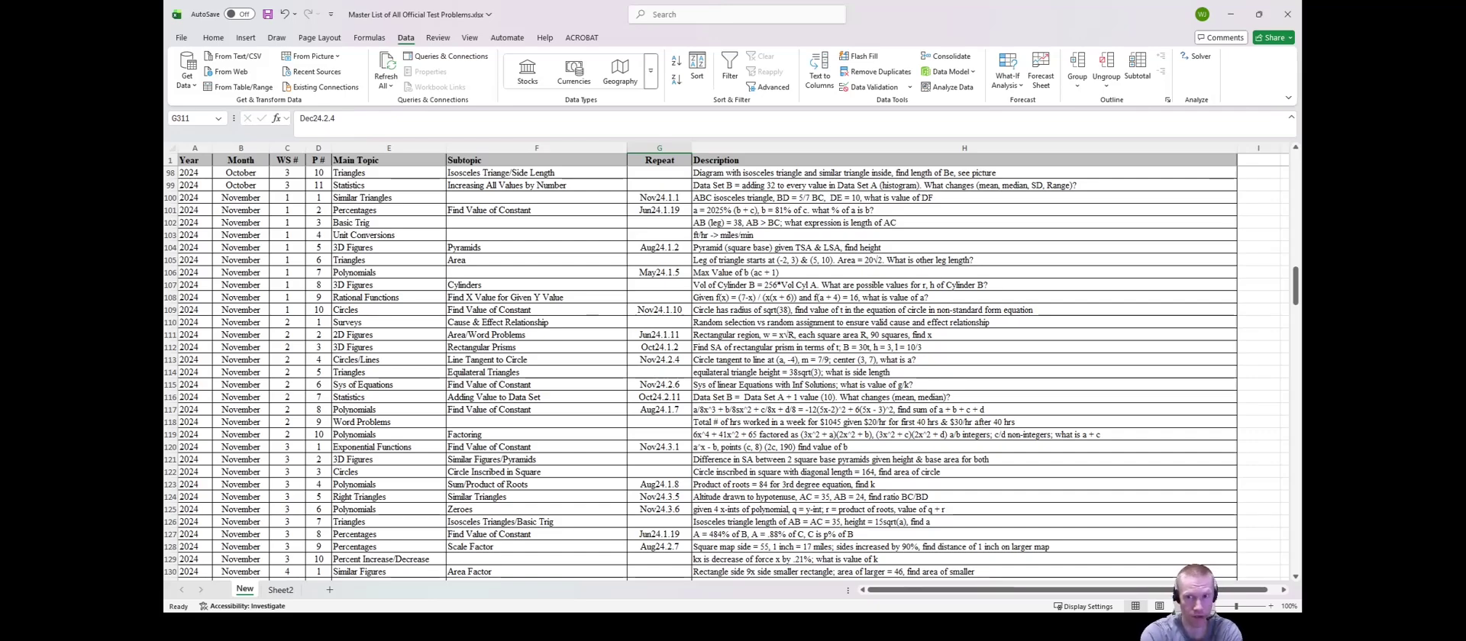
- Return to the Digital SAT Math Official Test Solutions playlist on YouTube
{"action": "key", "text": "alt+Tab"}
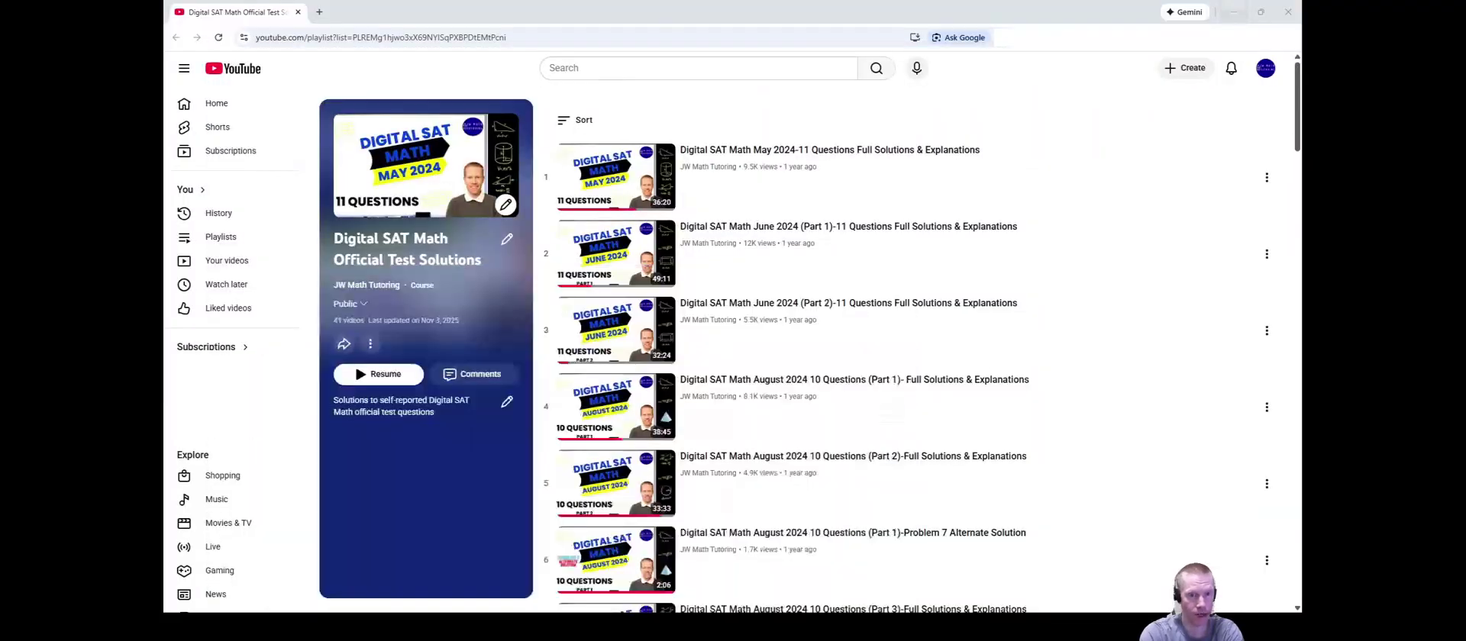